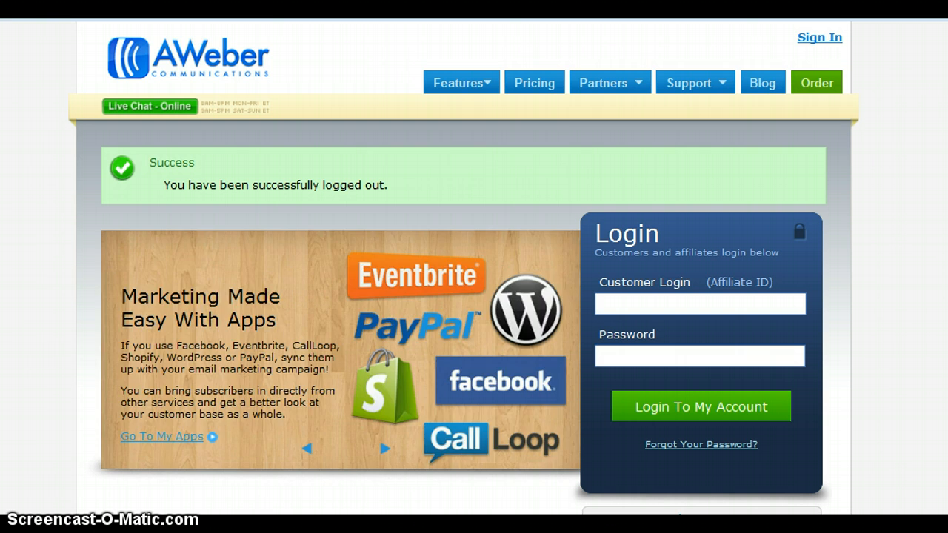
- Log back into AWeber with the saved login and start a new list from Your Lists
click(618, 301)
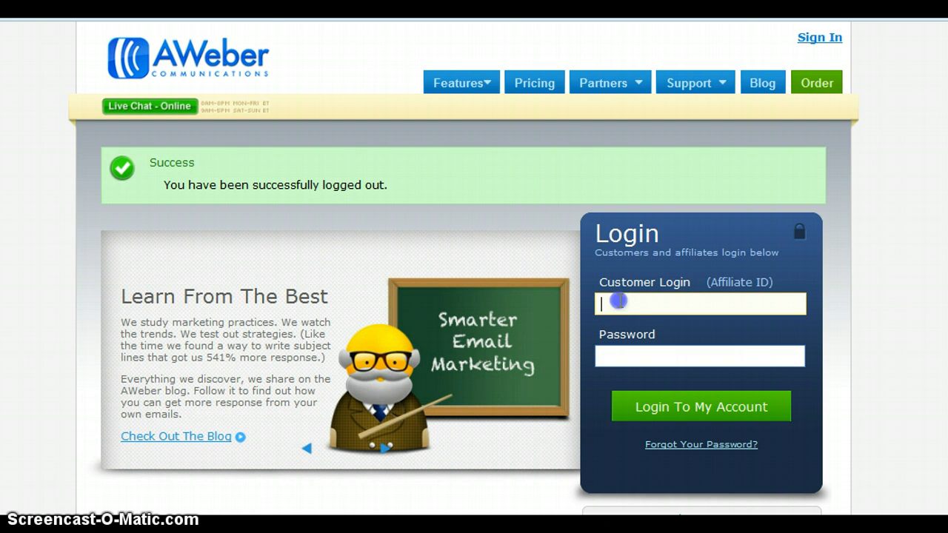
text(b)
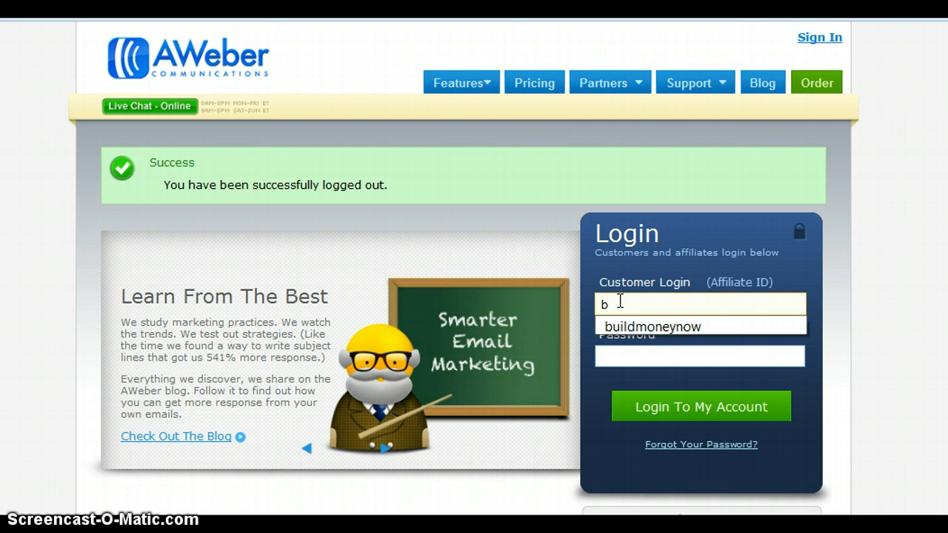
click(624, 329)
click(633, 400)
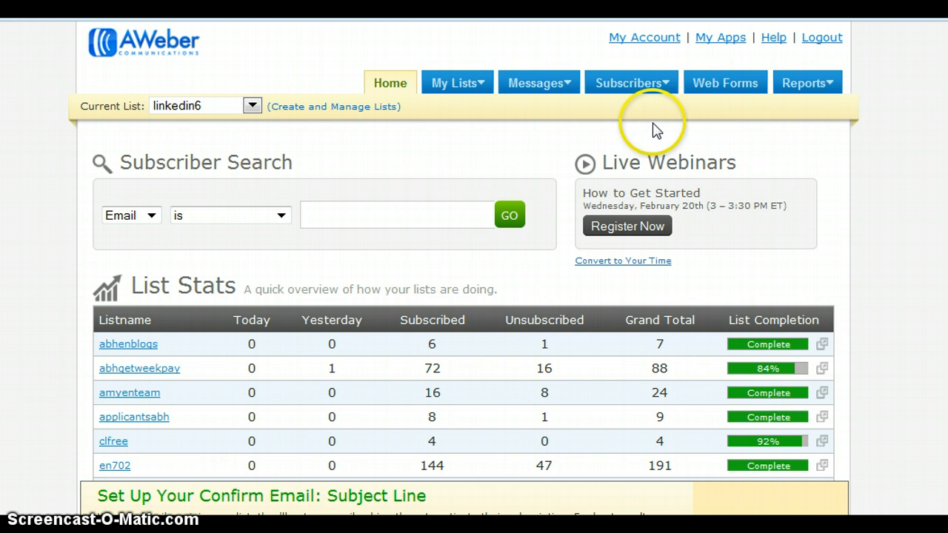
mouse_move(467, 87)
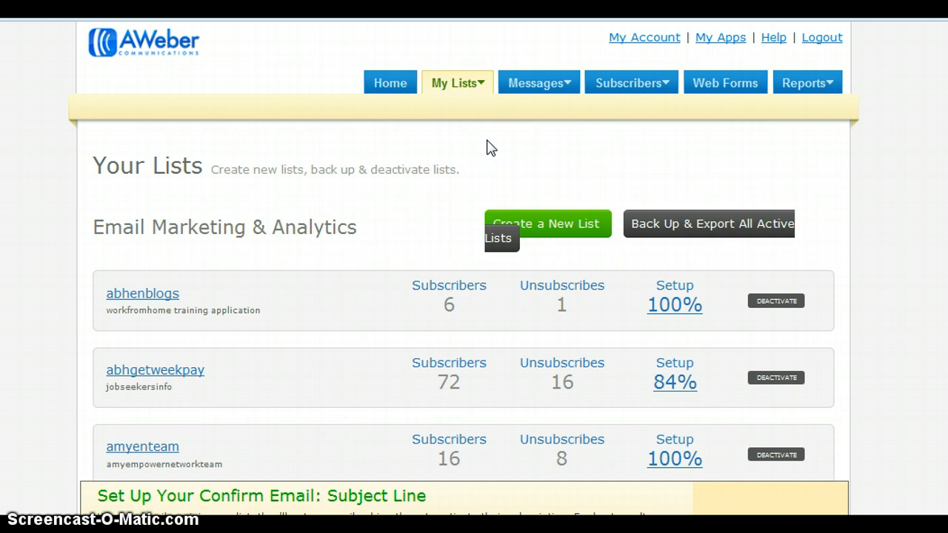
click(551, 226)
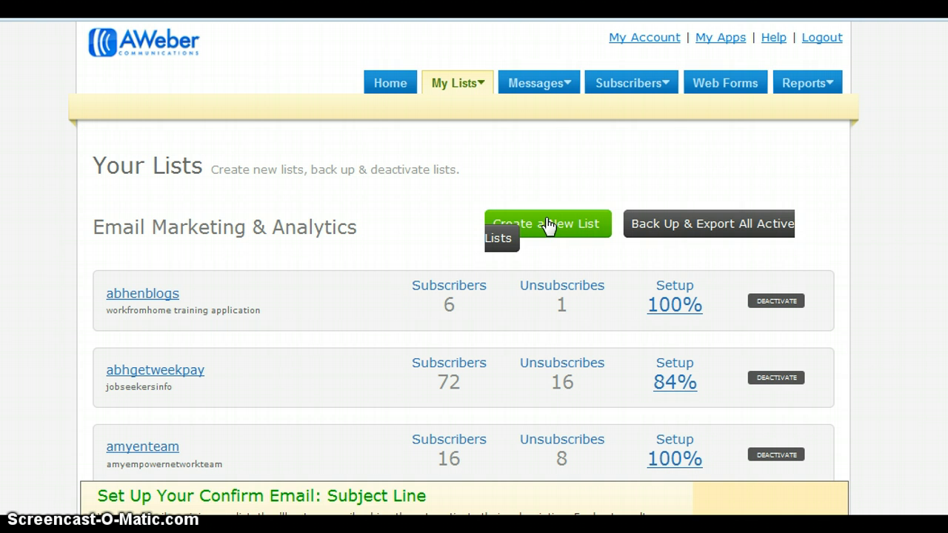
- Replace the default list name with blogging6, since biogging101 is already taken
click(649, 211)
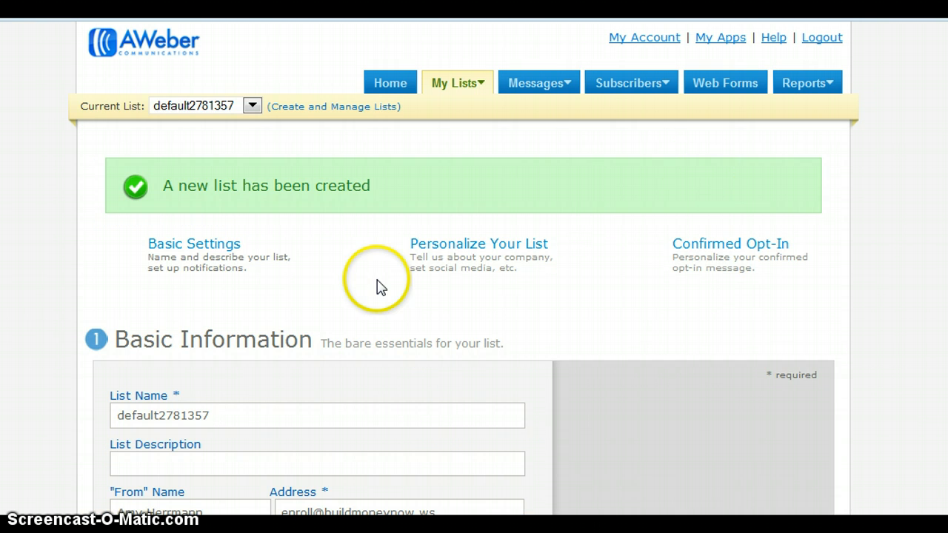
scroll(237, 375, down, 5)
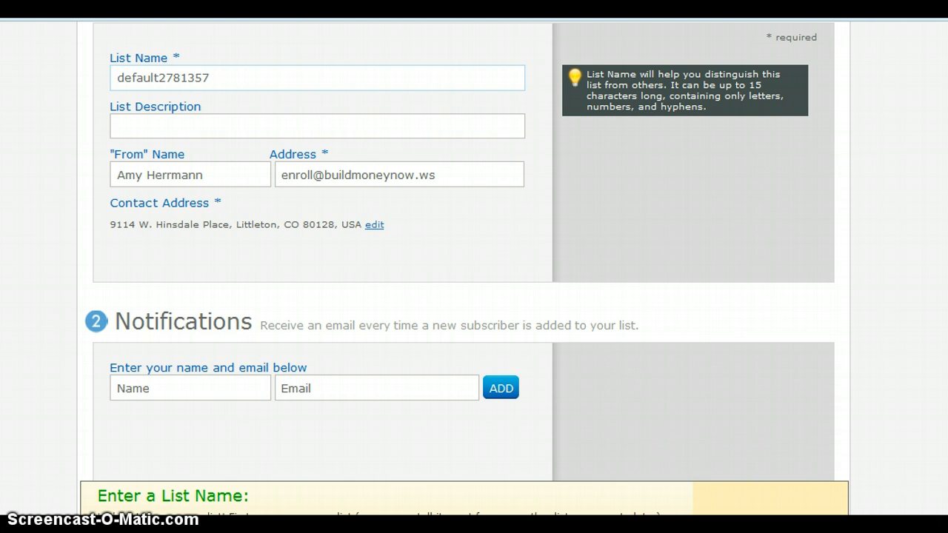
scroll(421, 192, up, 3)
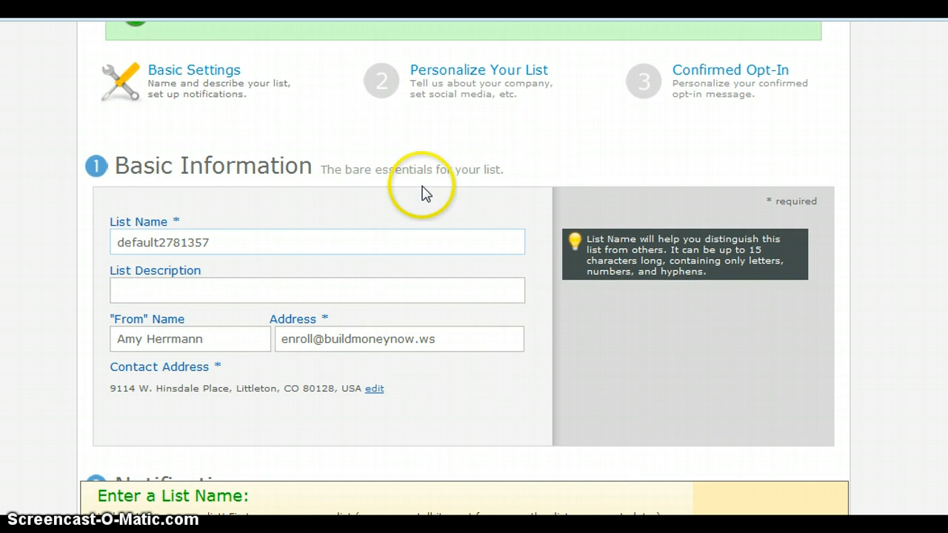
click(220, 244)
drag(220, 244, 108, 245)
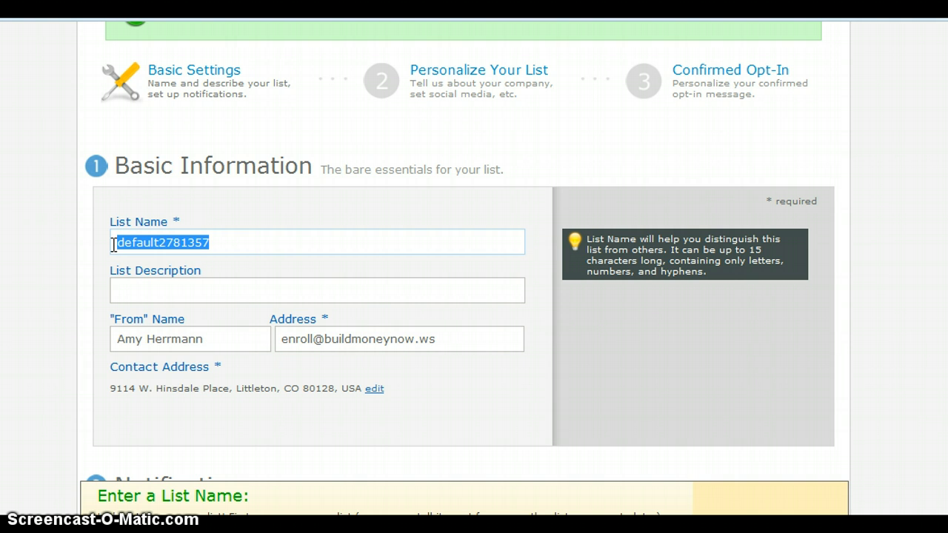
text(b)
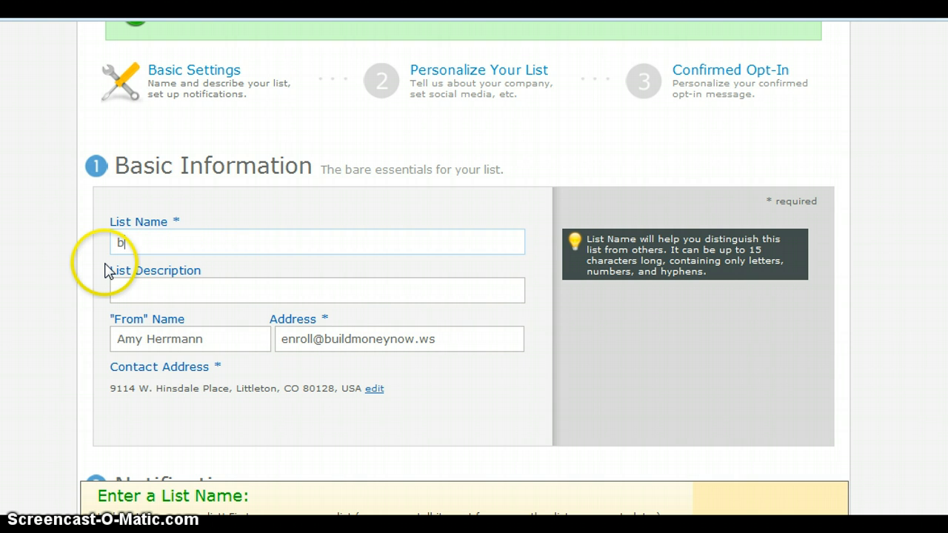
text(iogging)
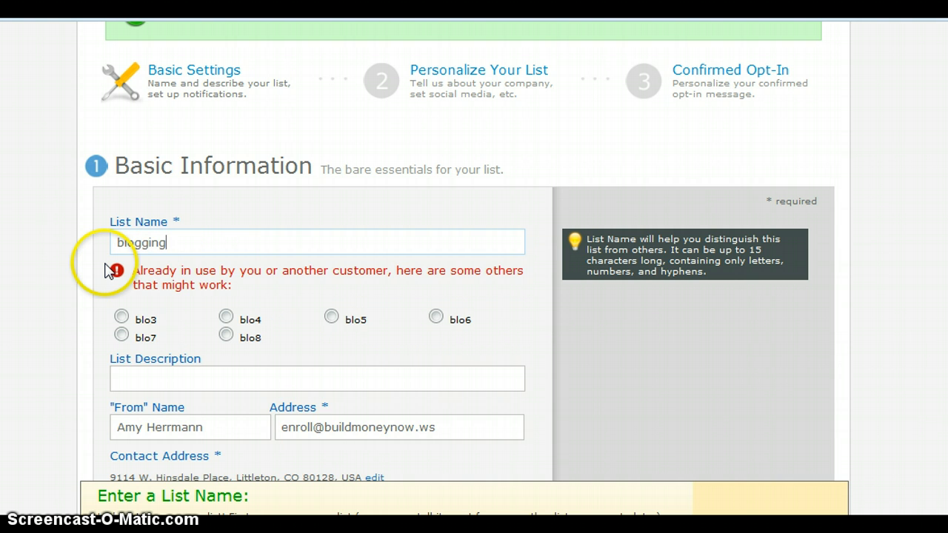
text(101)
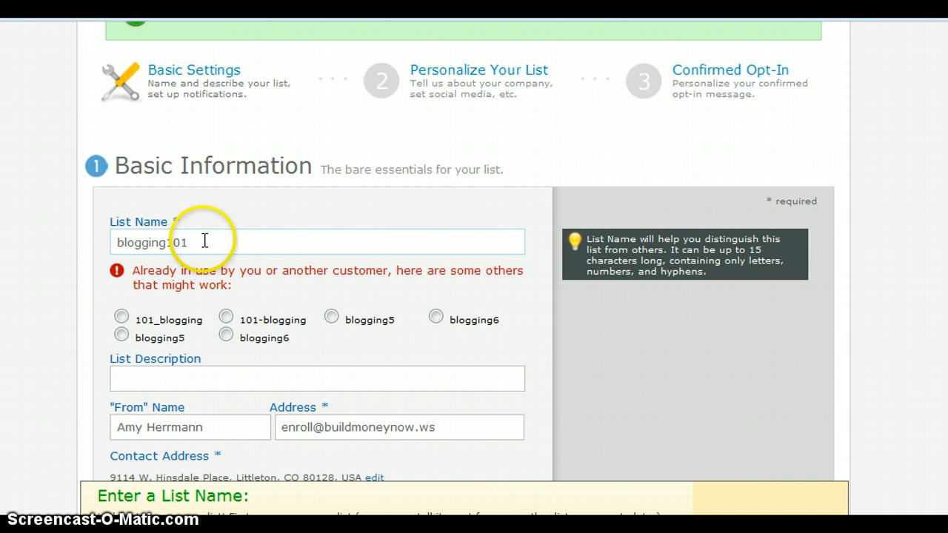
mouse_move(194, 242)
mouse_down()
mouse_move(179, 242)
mouse_move(197, 237)
mouse_up()
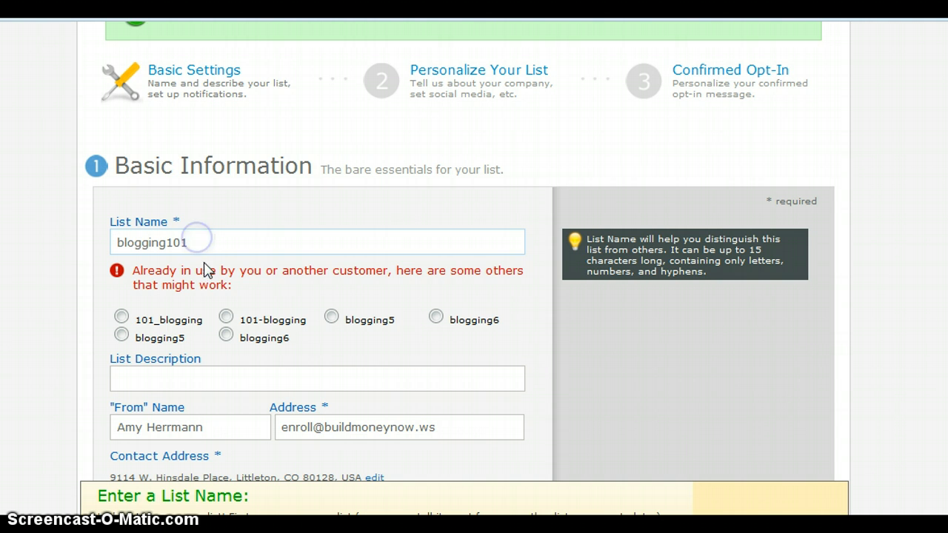
click(226, 337)
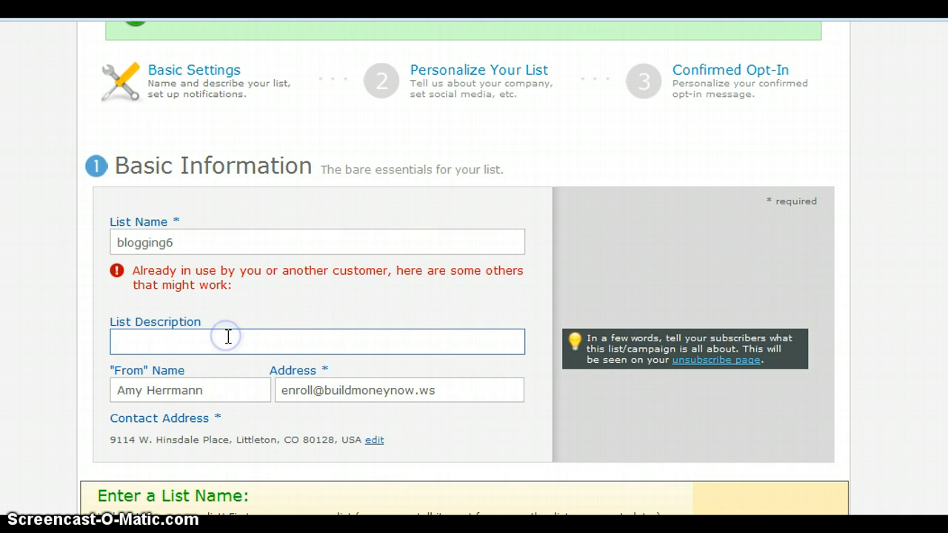
click(236, 338)
- Enter the list description 'more information on our openings'
click(163, 313)
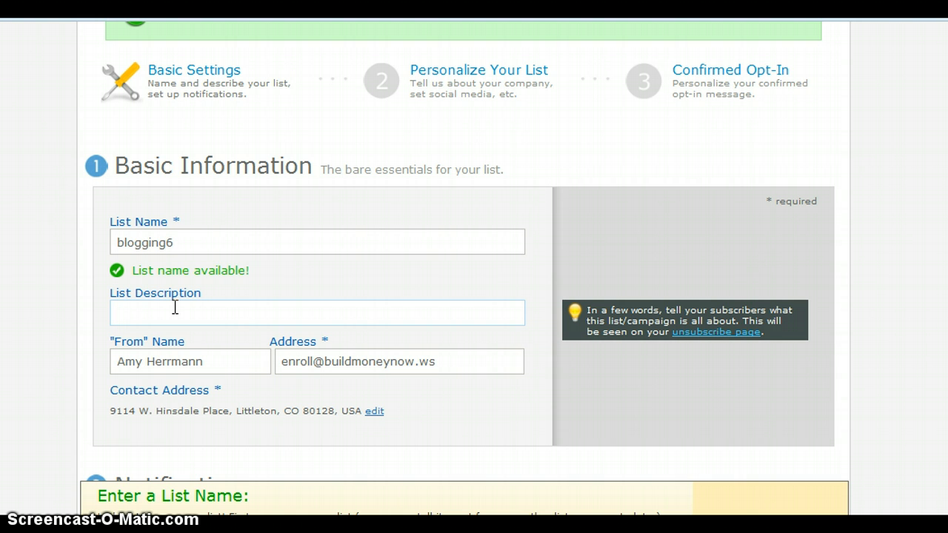
text(more information on our )
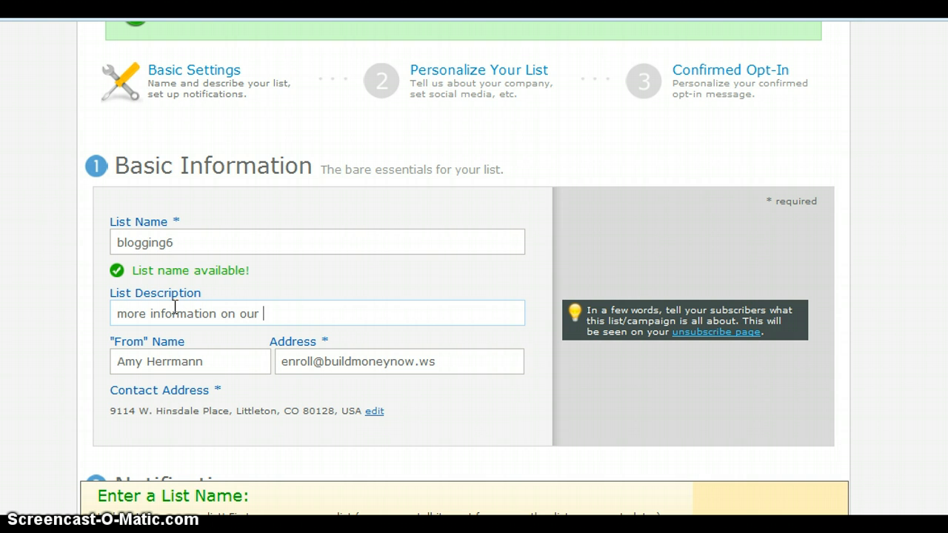
text(openings)
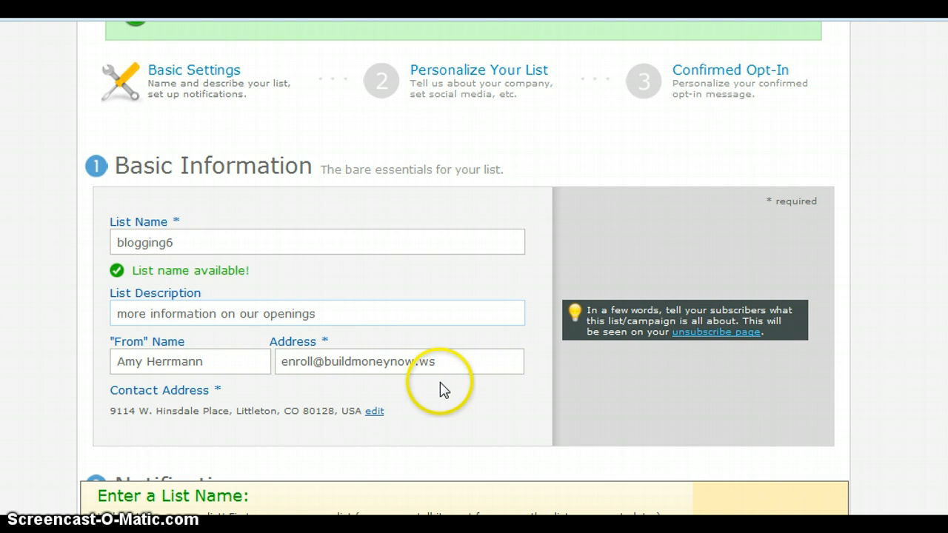
scroll(459, 252, down, 4)
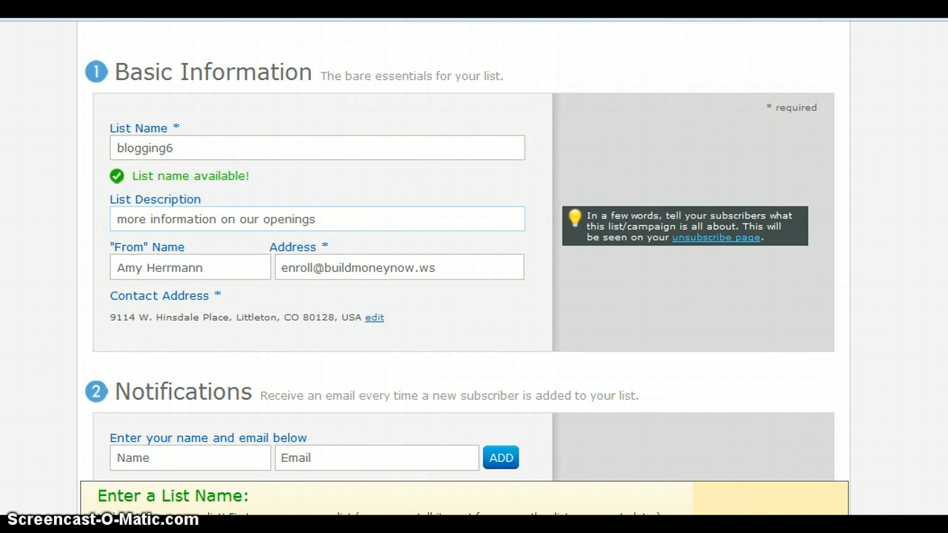
scroll(459, 251, down, 1)
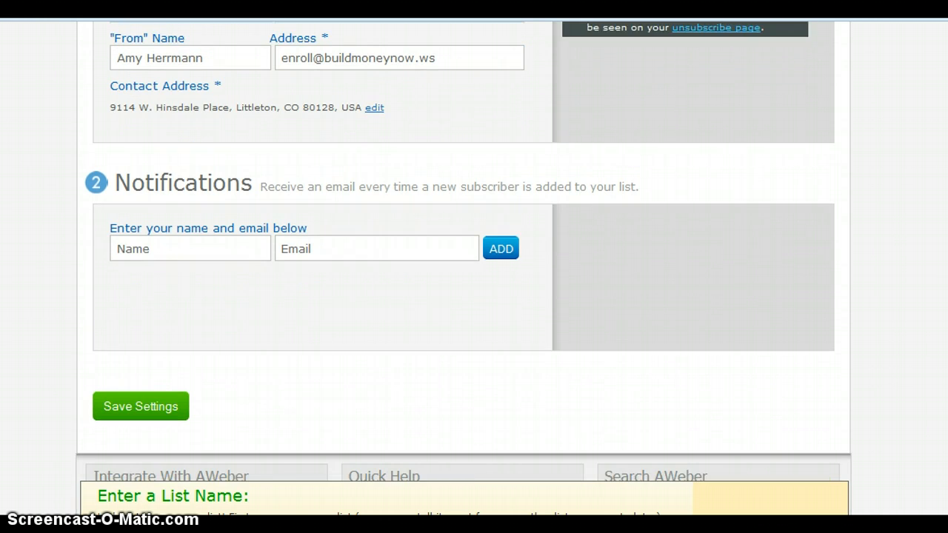
click(176, 233)
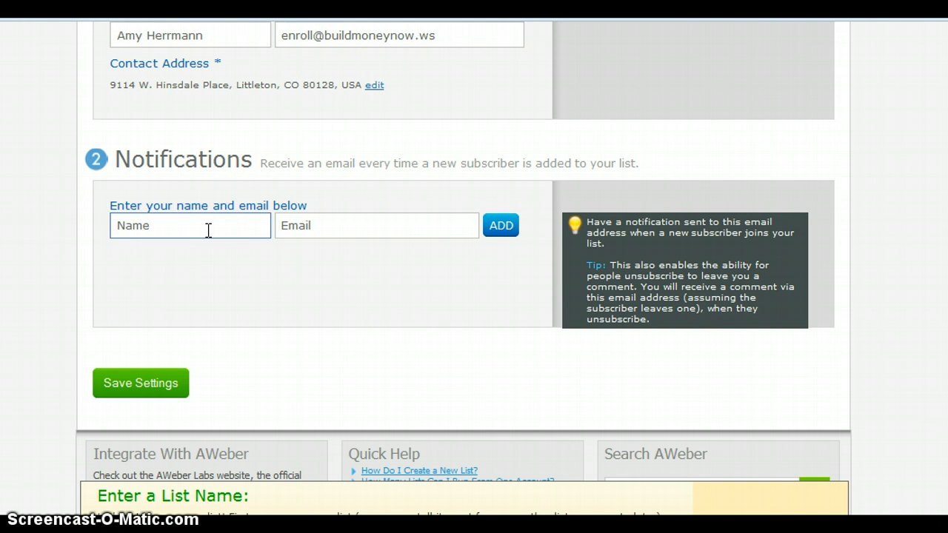
- Add the account owner's name and e-mail as a notification recipient, then save the settings
click(205, 190)
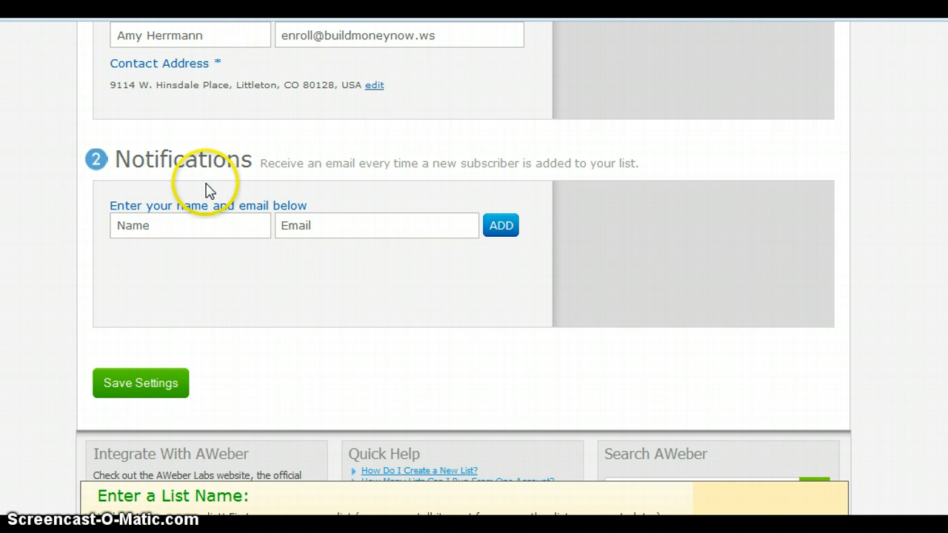
click(303, 190)
click(186, 223)
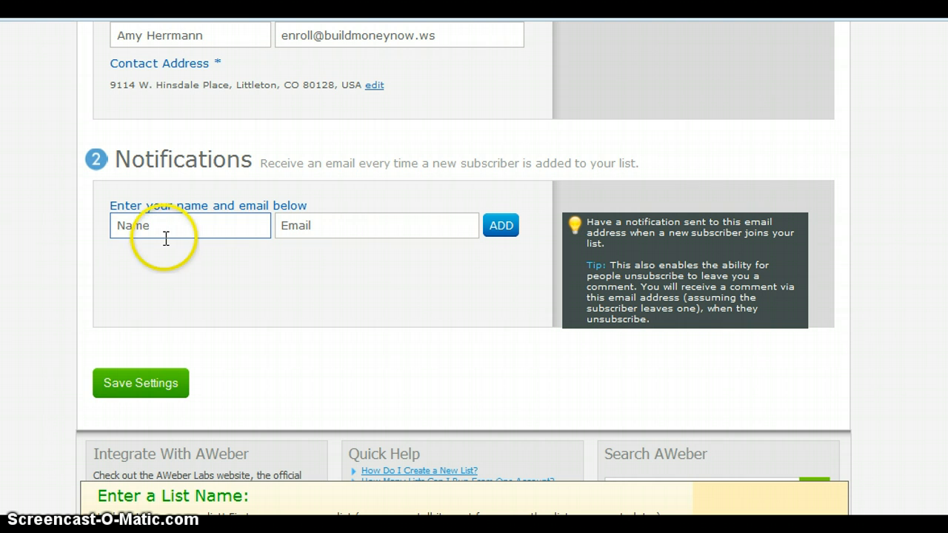
click(166, 229)
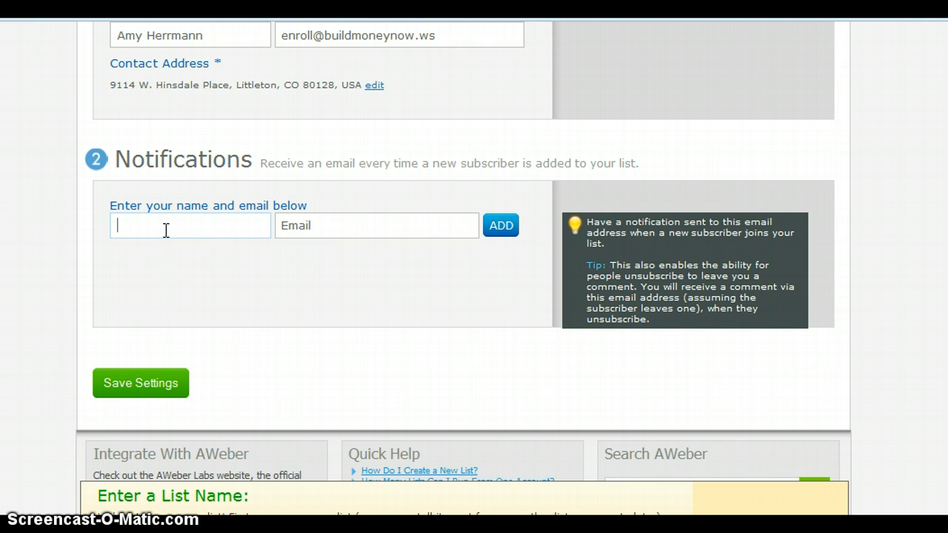
key(Tab)
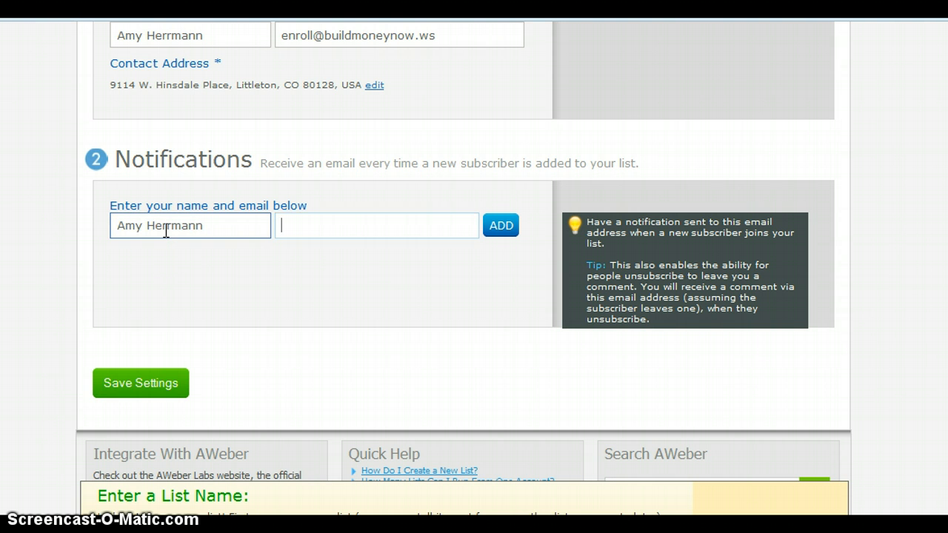
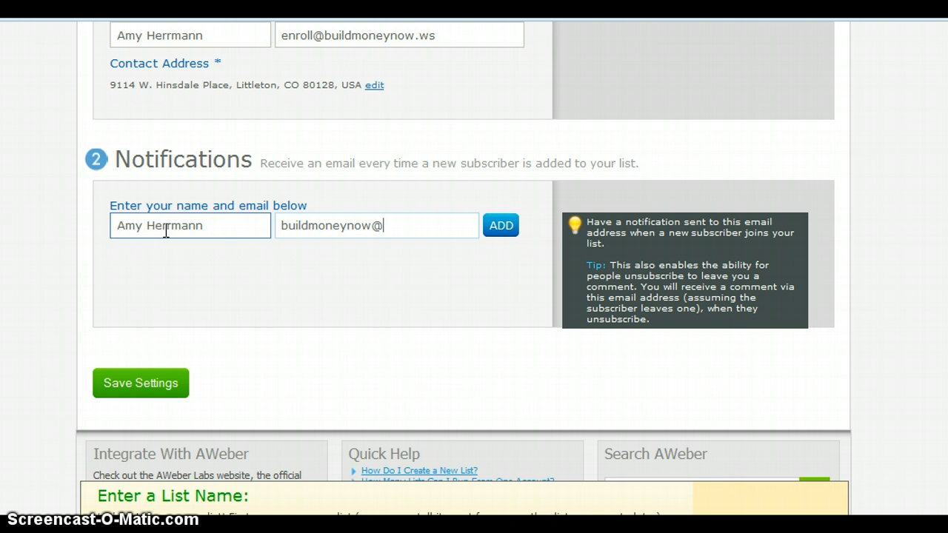
click(503, 231)
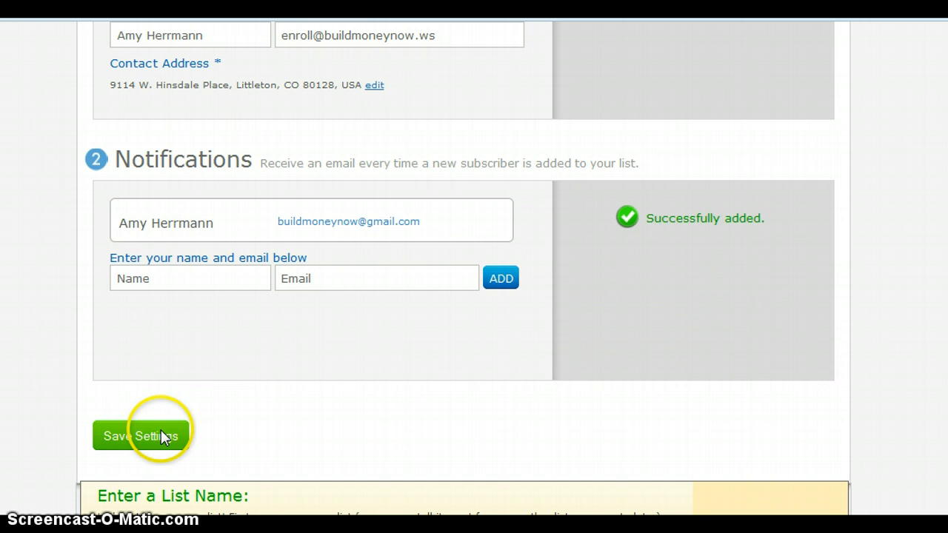
click(161, 431)
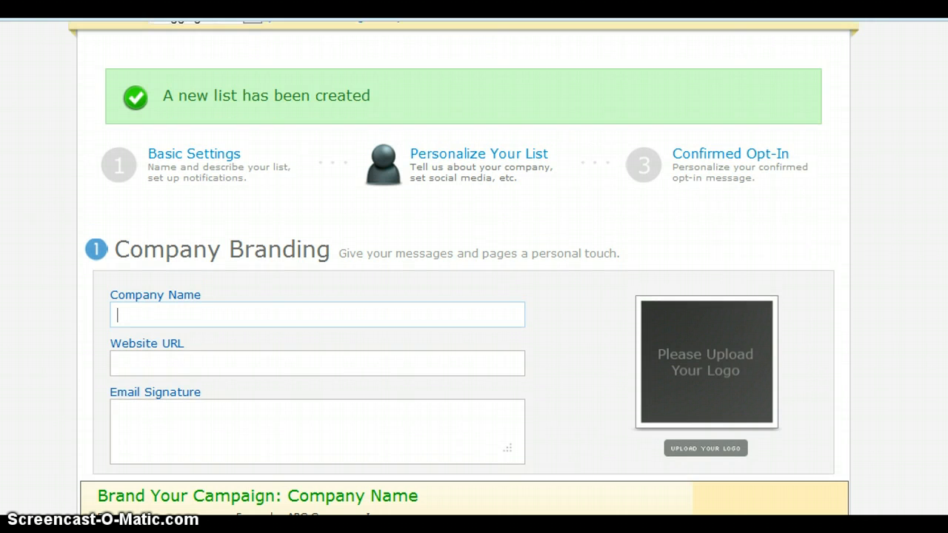
scroll(463, 268, down, 1)
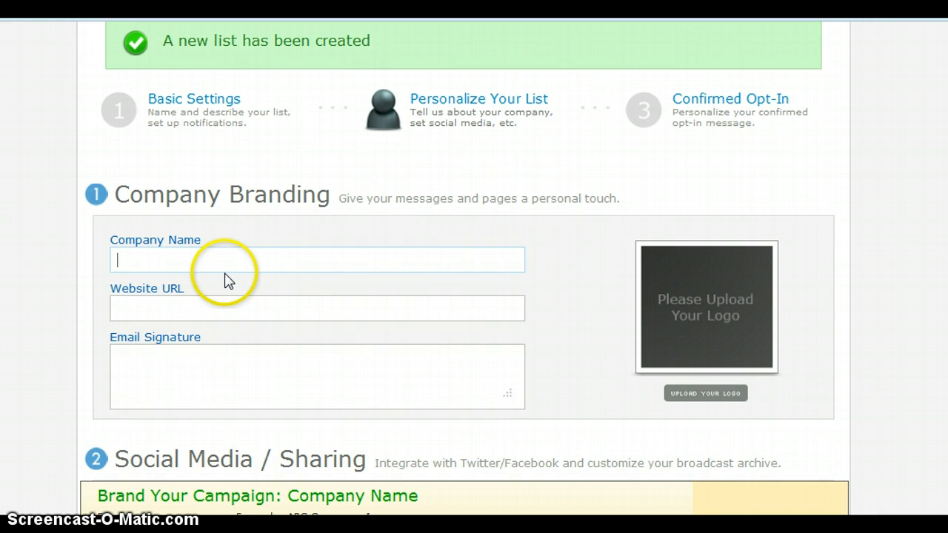
text(Key Marketing Network)
key(Tab)
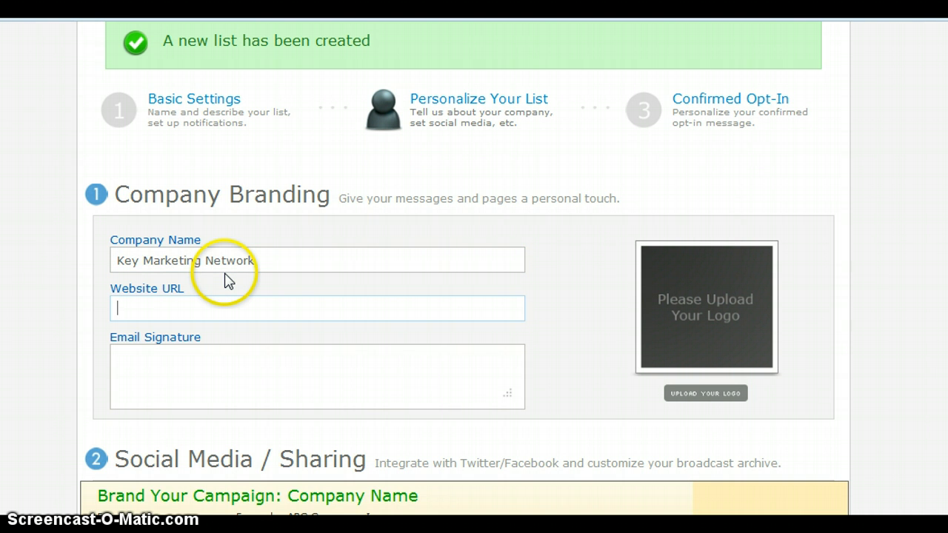
text(w)
key(BackSpace)
text(http://www.buildmoneynow.ws)
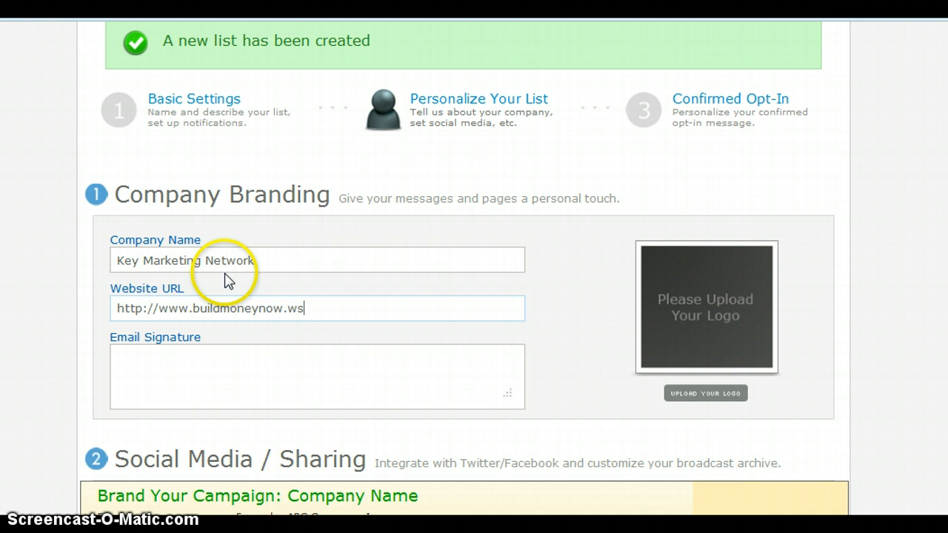
- Write a two-line email signature with the owner's name and phone number
key(Tab)
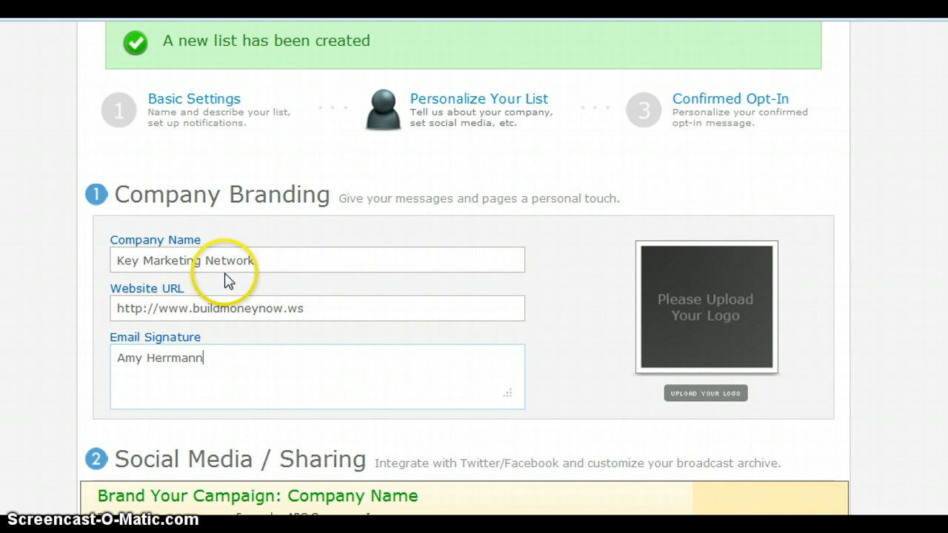
key(Return)
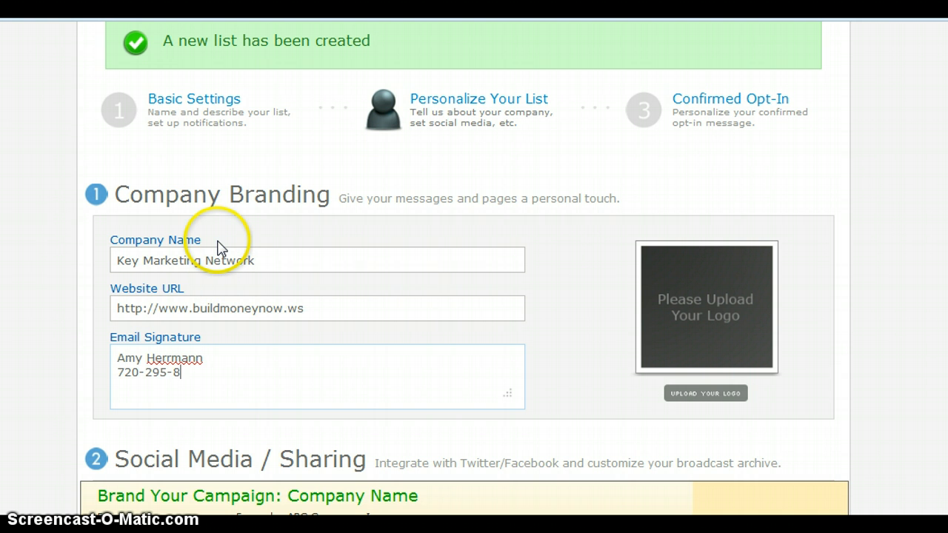
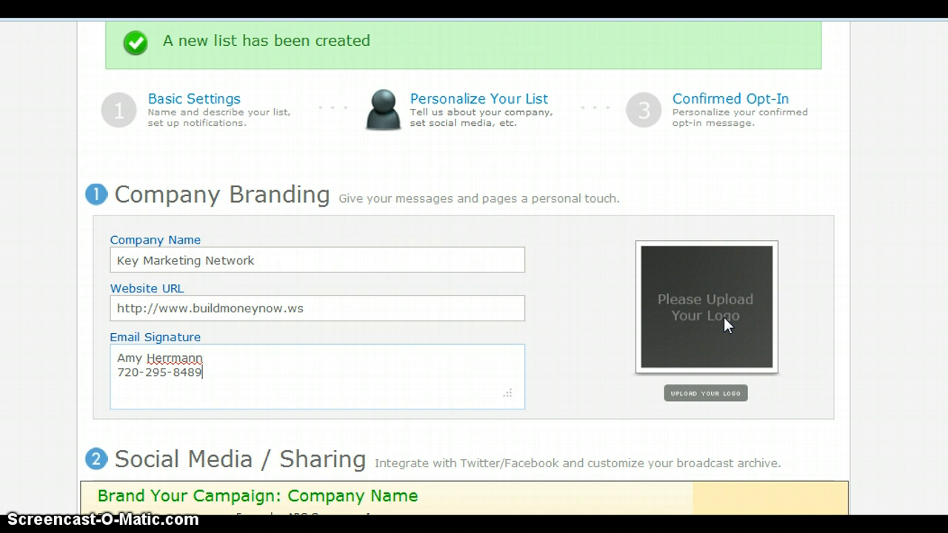
- Upload kmnlogotwo from the Pictures > logos folder as the company logo
click(715, 392)
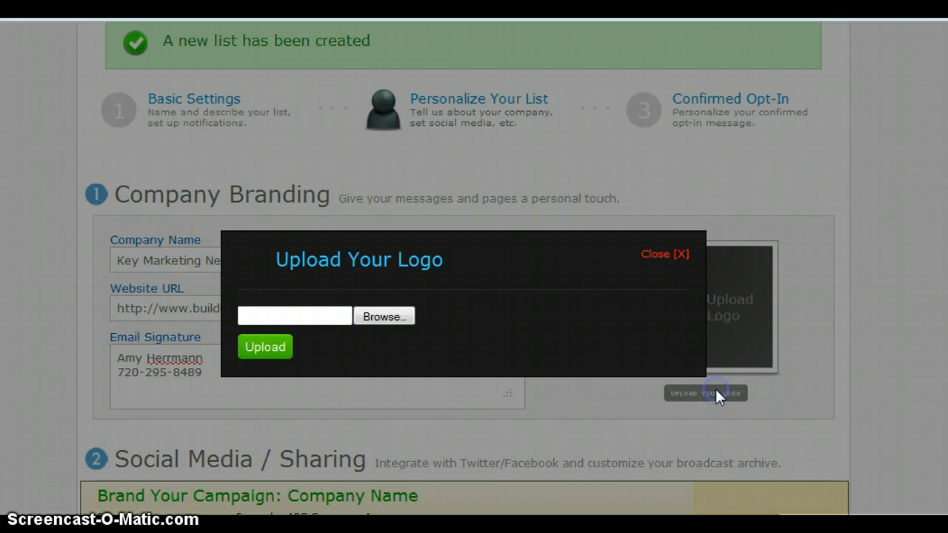
click(382, 316)
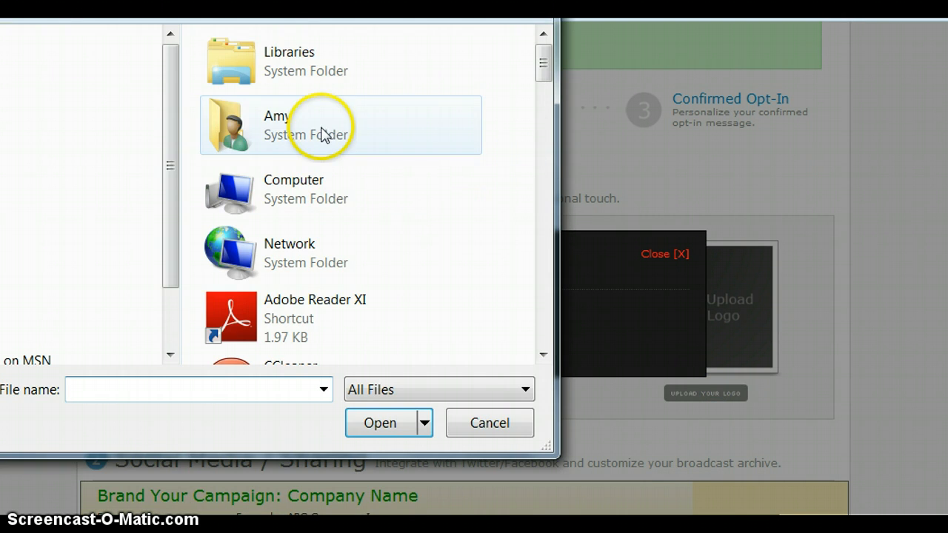
click(318, 127)
double_click(317, 127)
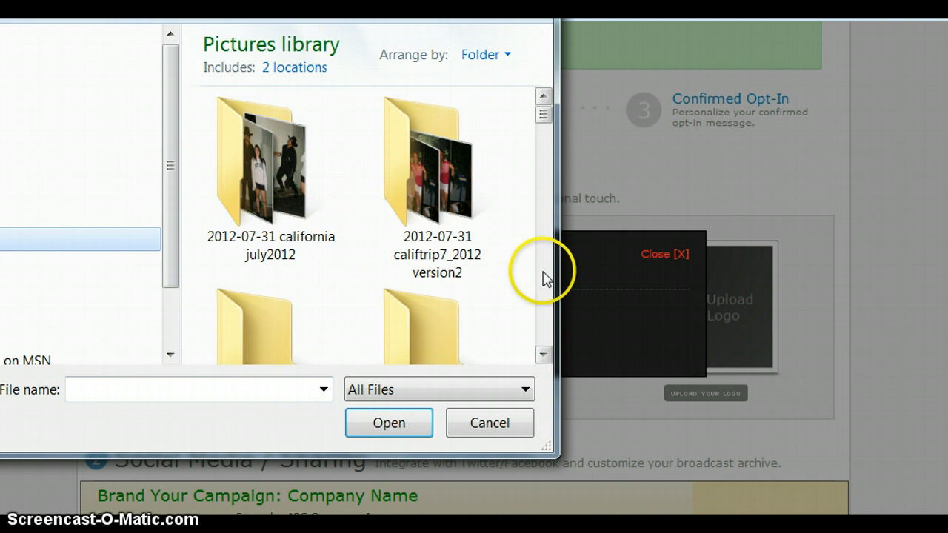
click(543, 128)
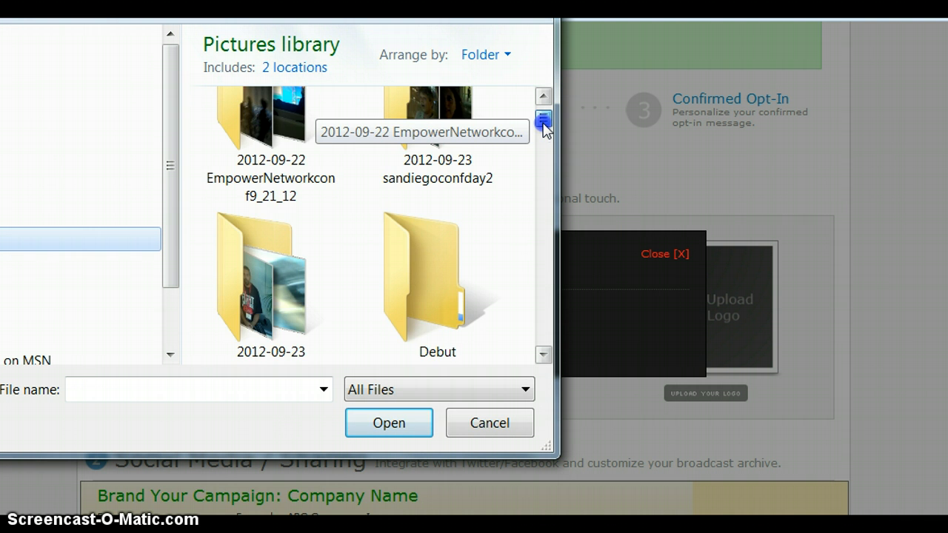
drag(543, 124, 545, 100)
click(544, 354)
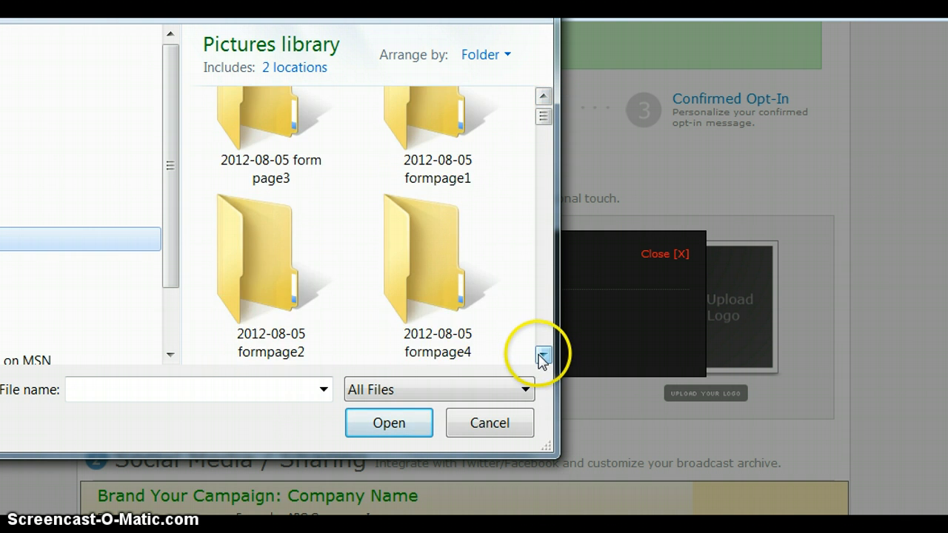
double_click(440, 295)
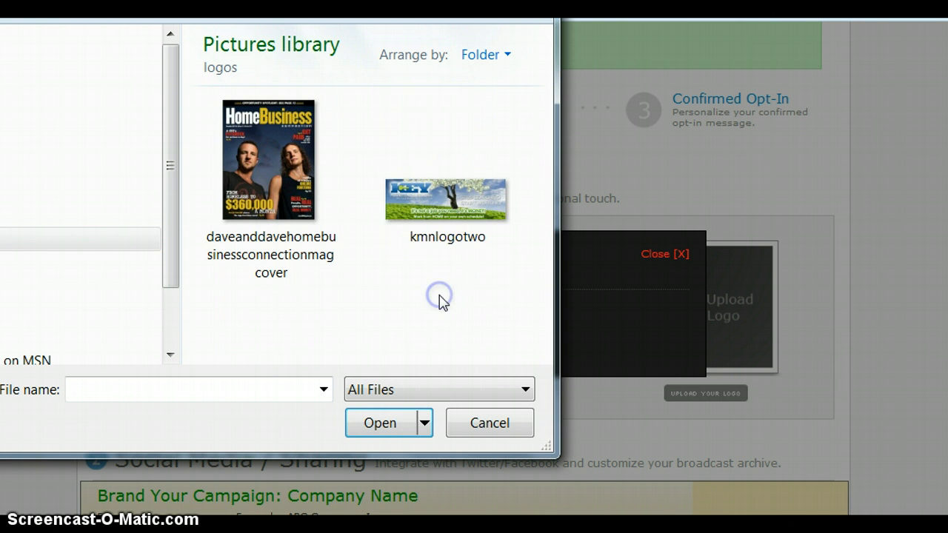
click(438, 191)
click(396, 421)
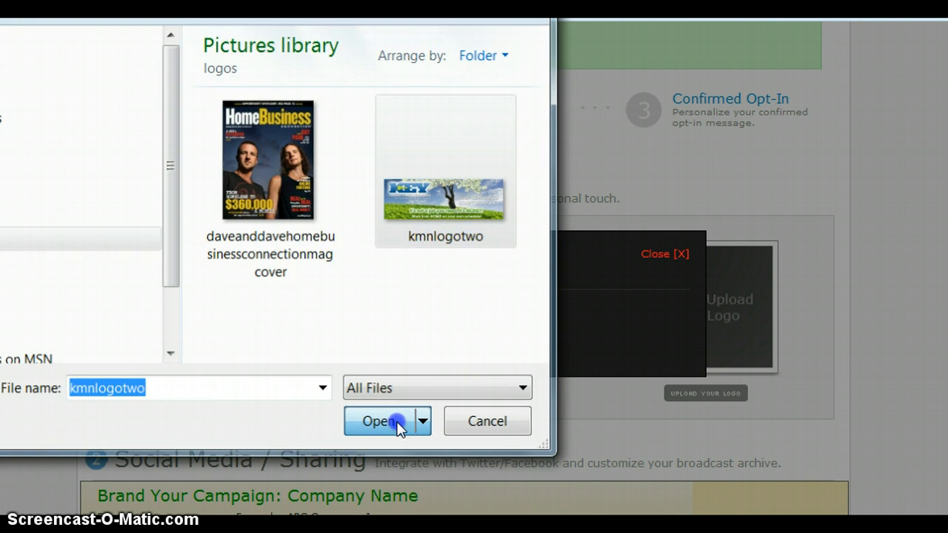
click(270, 348)
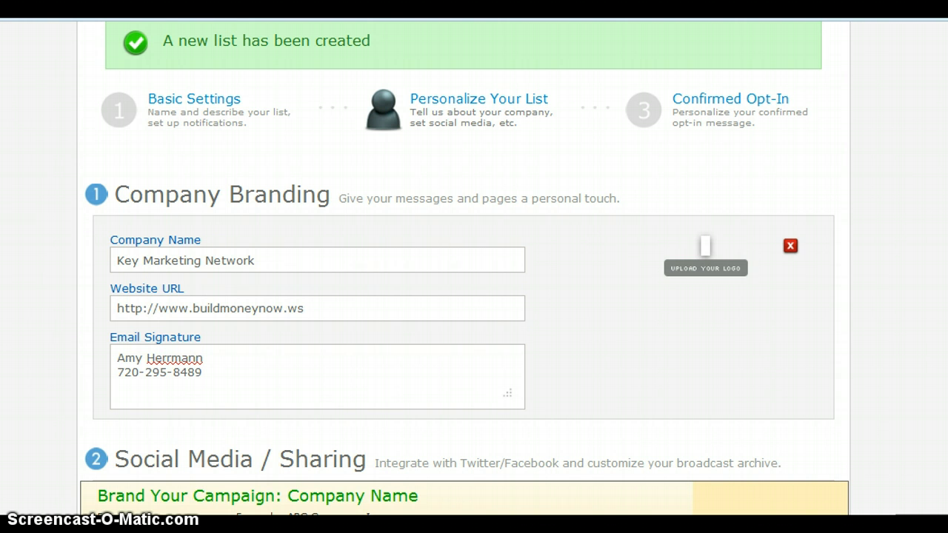
- Uncheck 'Include a web form' and 'Include my Twitter link' in Broadcast Archive Settings
scroll(473, 296, down, 2)
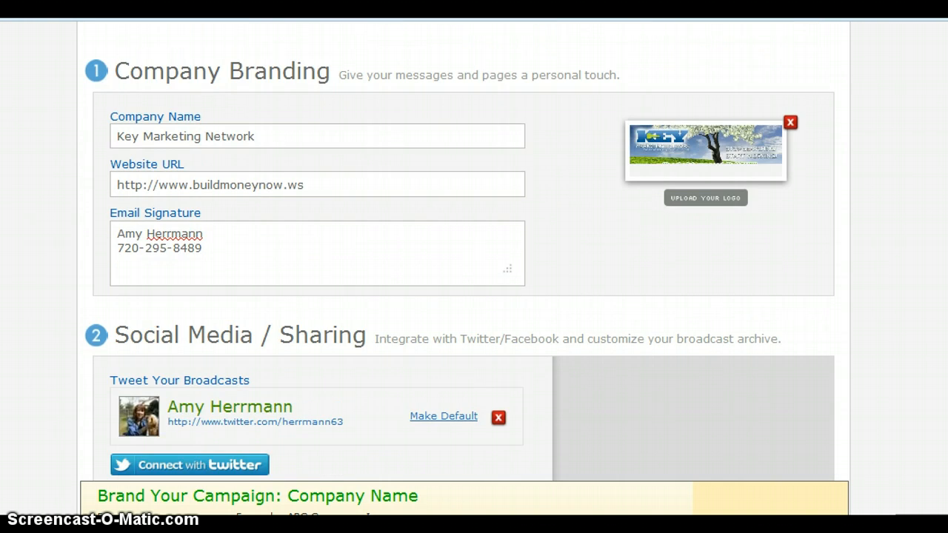
scroll(474, 296, down, 2)
scroll(474, 296, down, 1)
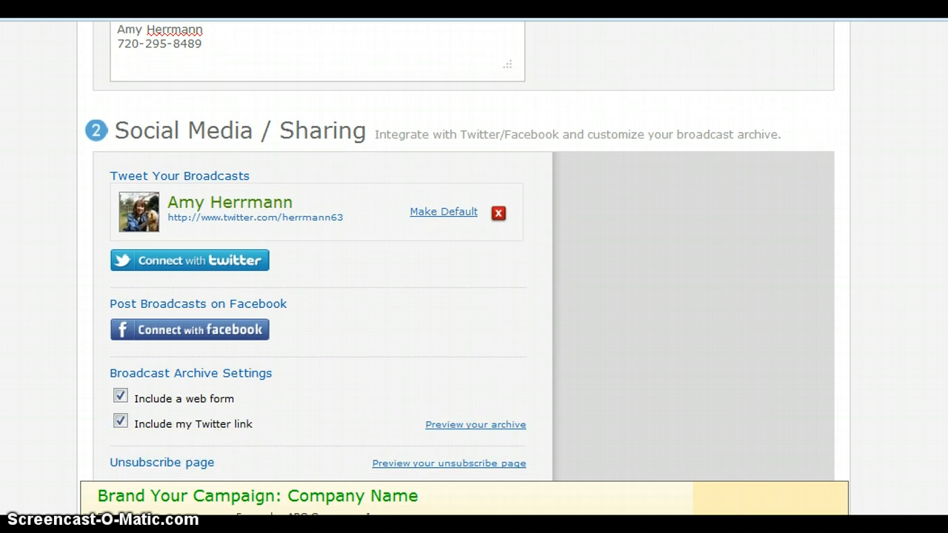
scroll(473, 296, down, 1)
scroll(474, 296, down, 2)
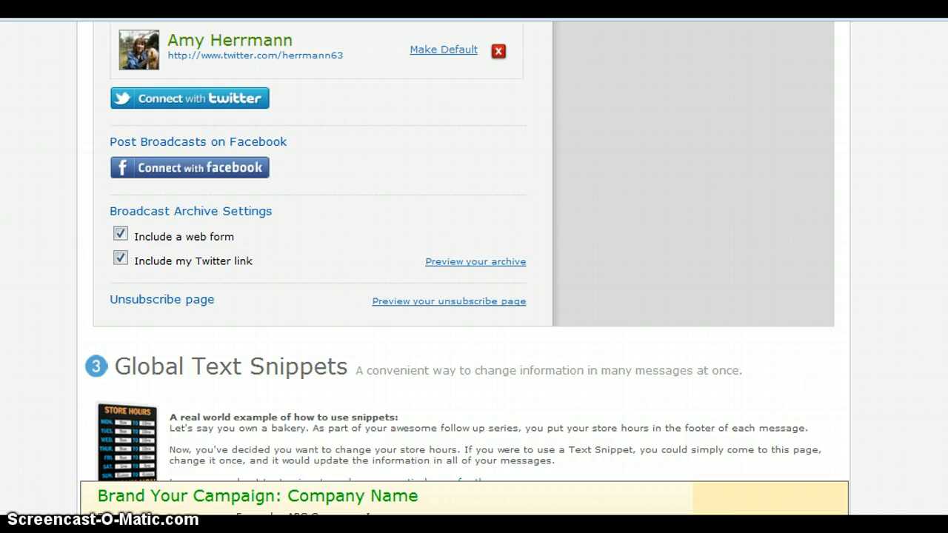
scroll(474, 296, down, 1)
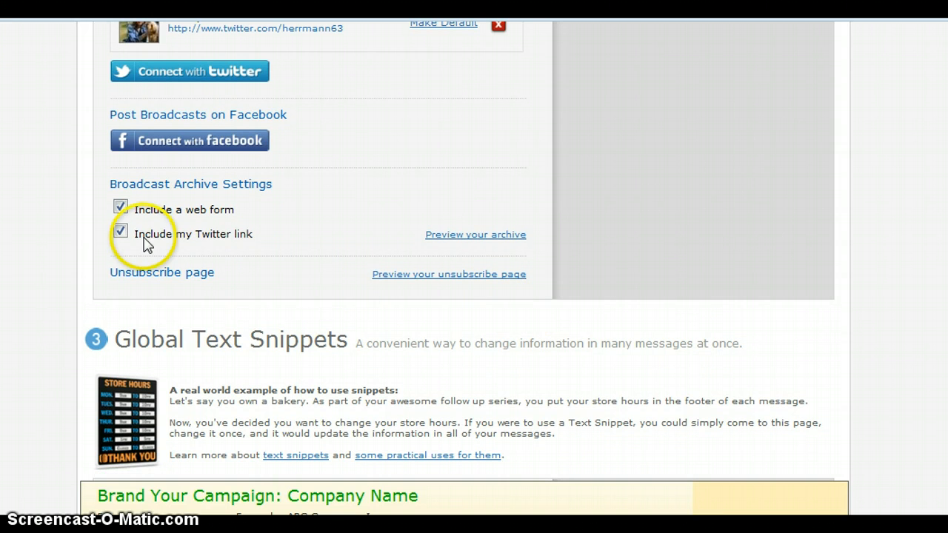
click(119, 206)
click(120, 231)
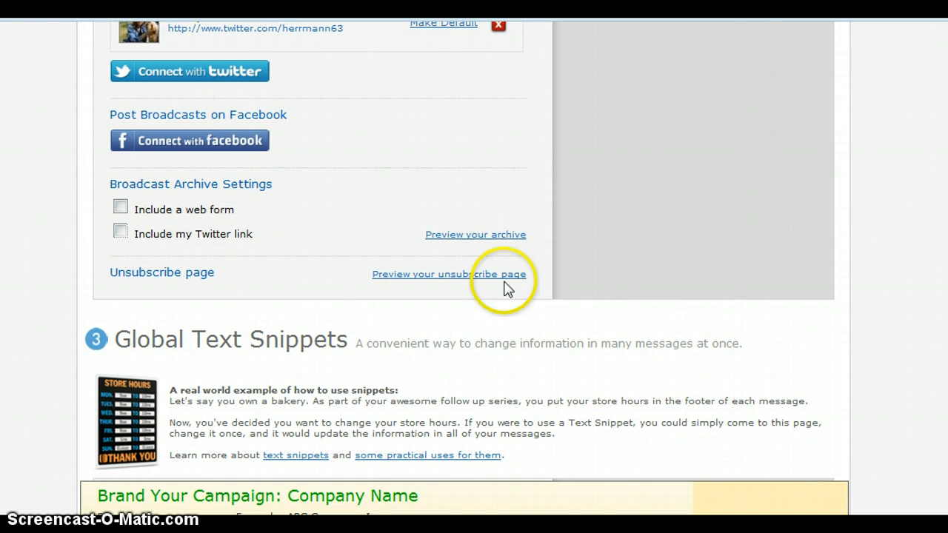
scroll(474, 296, down, 5)
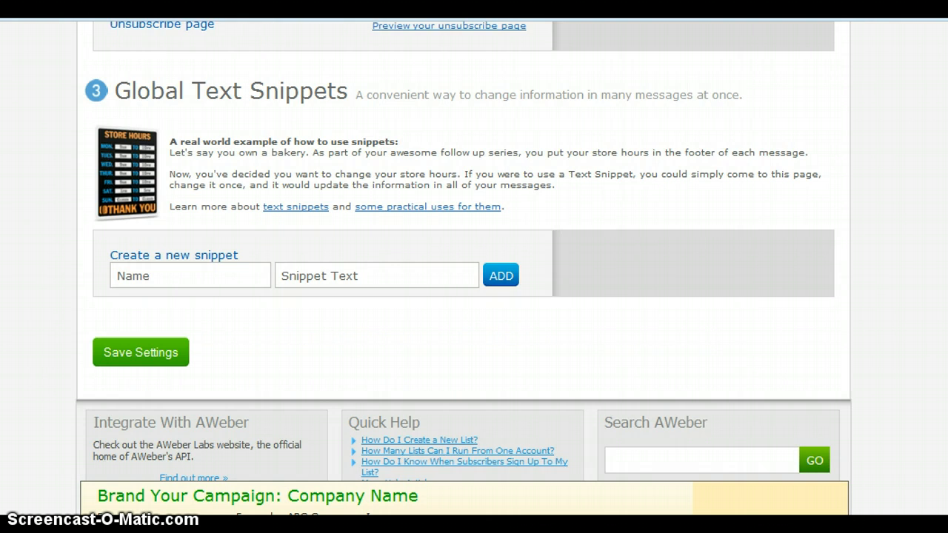
- Save personalization, then choose the 'Response Required: Please confirm your request for information.' subject
click(171, 234)
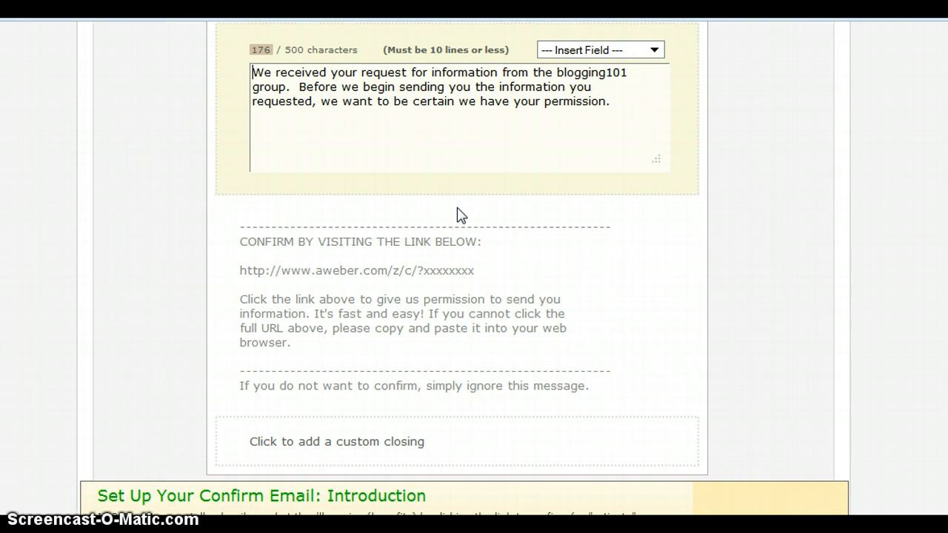
scroll(474, 266, up, 5)
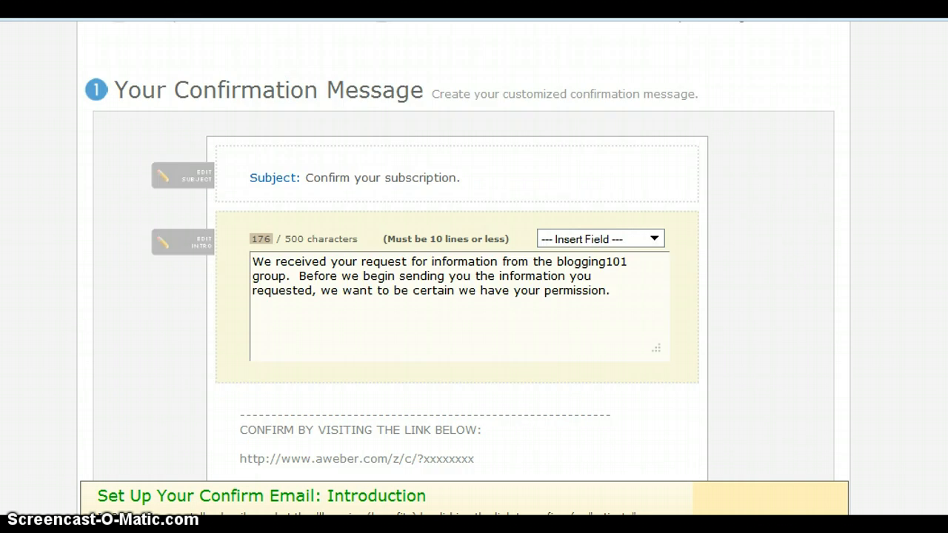
scroll(459, 257, down, 2)
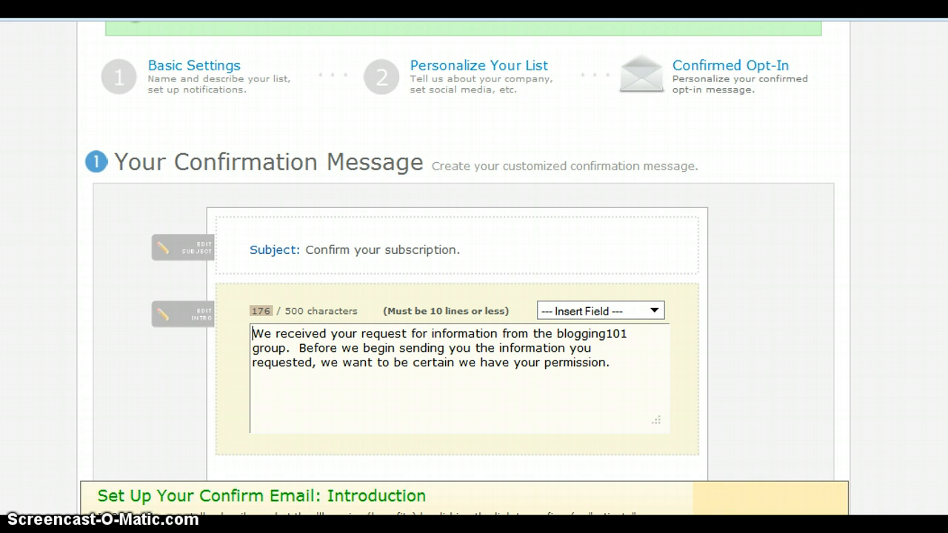
click(360, 256)
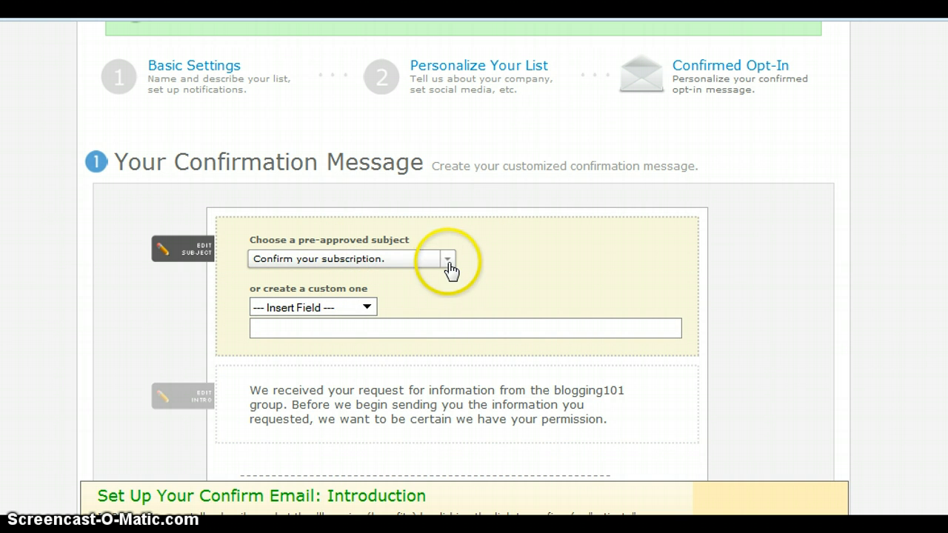
click(448, 265)
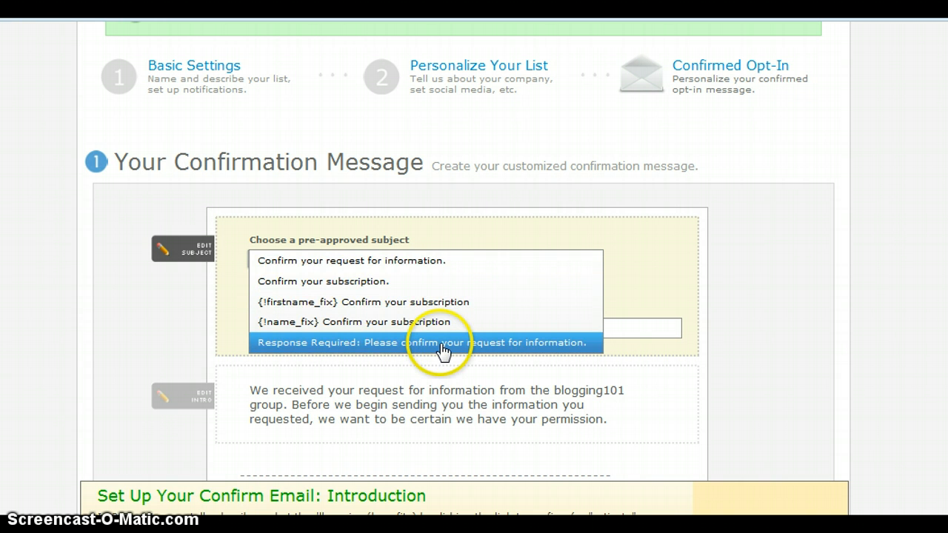
click(441, 345)
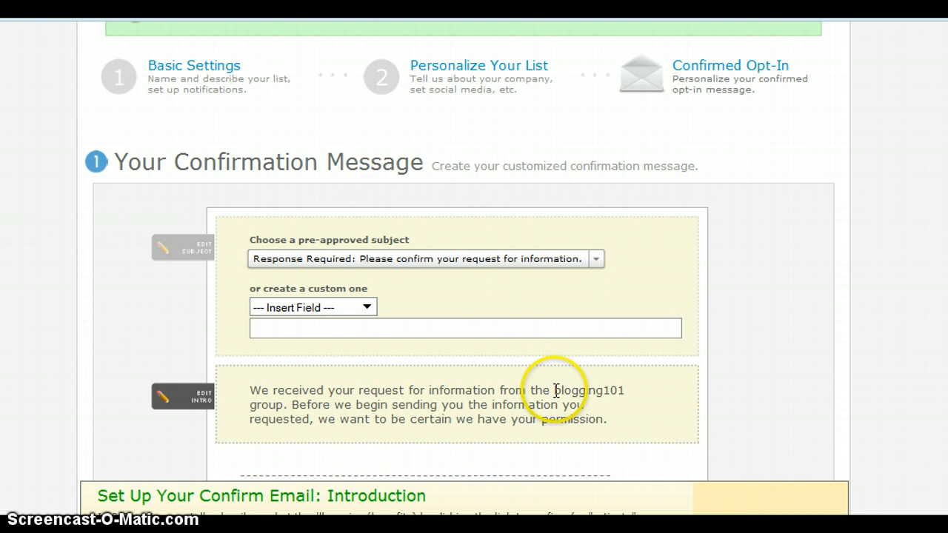
- Edit the confirmation intro to end with 'information on our openings', removing 'group.'
drag(530, 389, 630, 387)
scroll(633, 390, down, 5)
scroll(633, 390, down, 2)
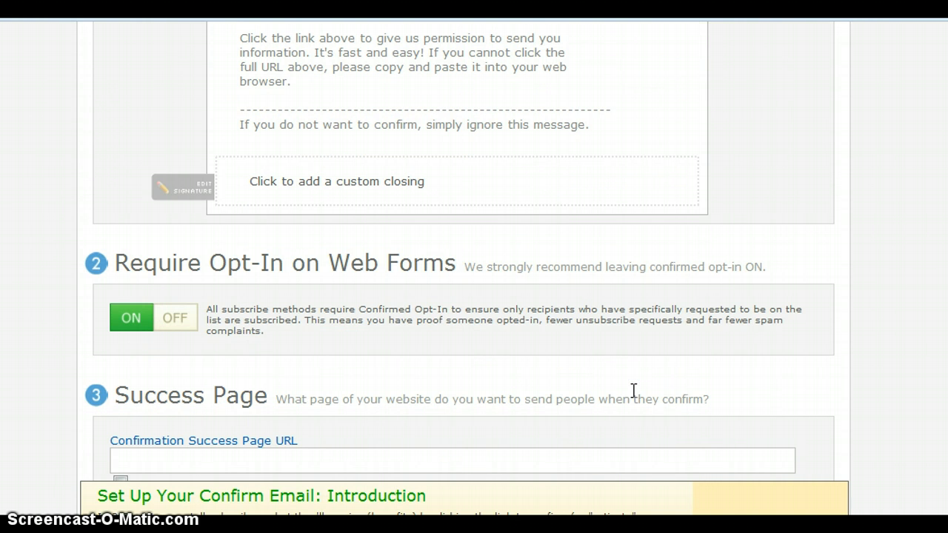
scroll(567, 178, up, 6)
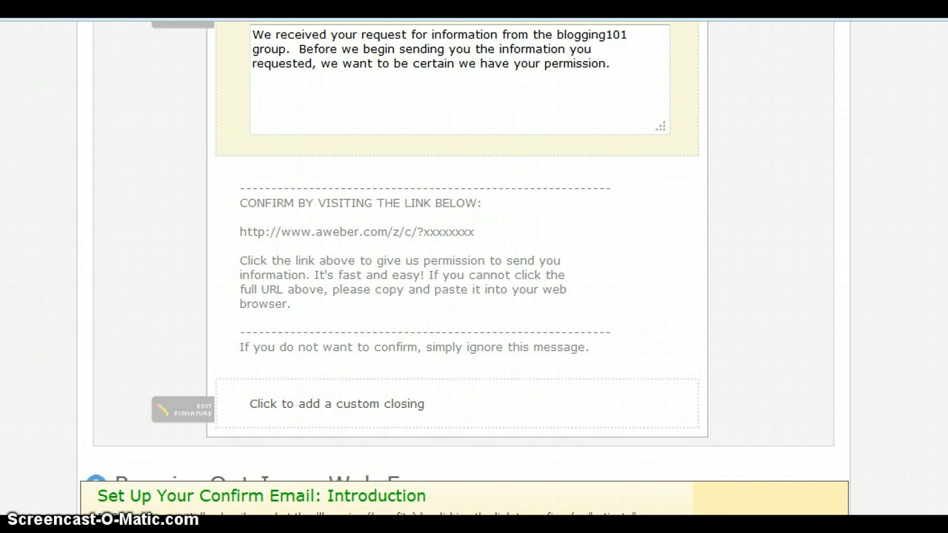
drag(551, 217, 641, 222)
text(formatio)
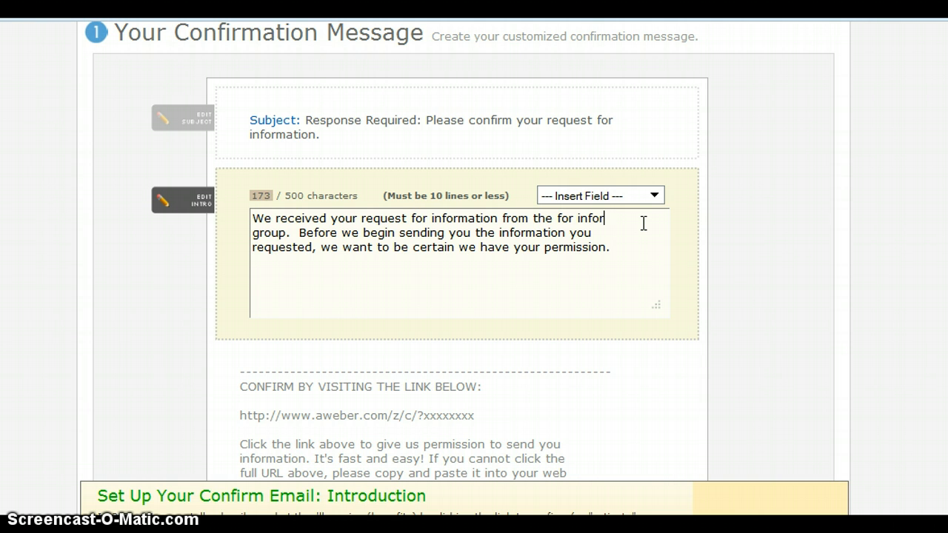
text(nn on our openin)
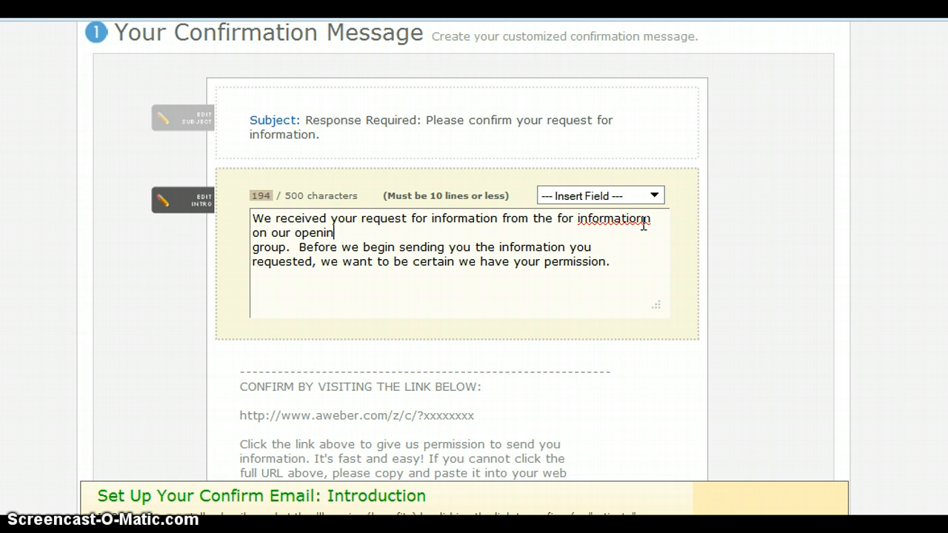
key(Delete)
key(Delete)
key(Delete)
key(Delete)
key(Delete)
key(Delete)
key(Delete)
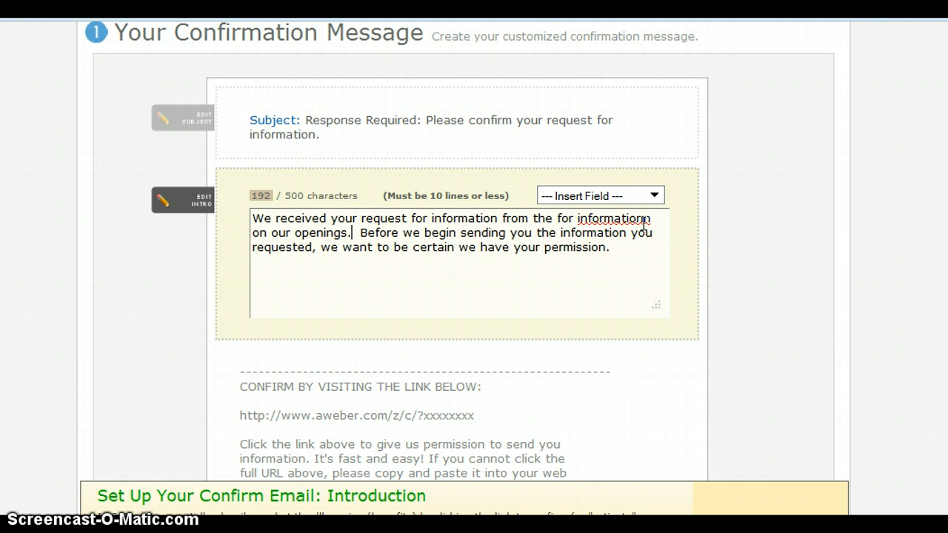
scroll(459, 259, down, 4)
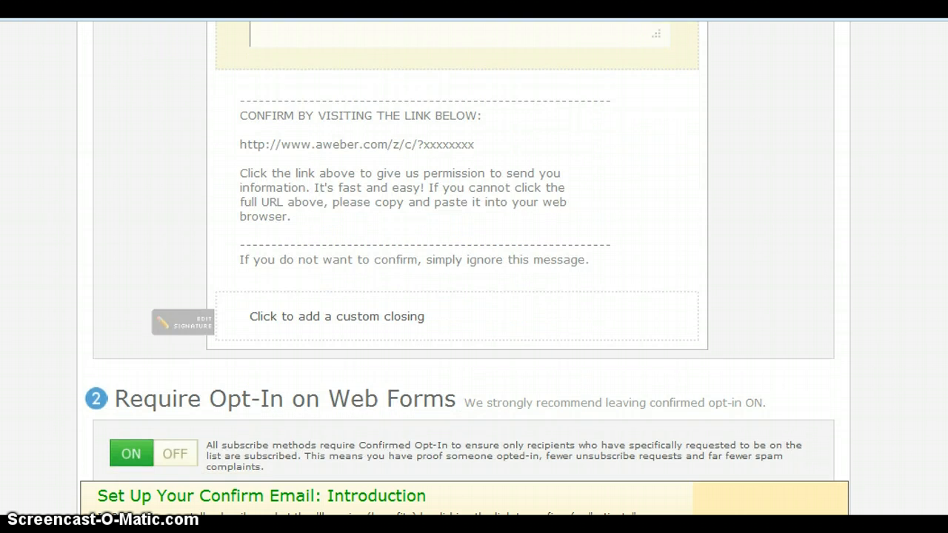
scroll(330, 250, down, 4)
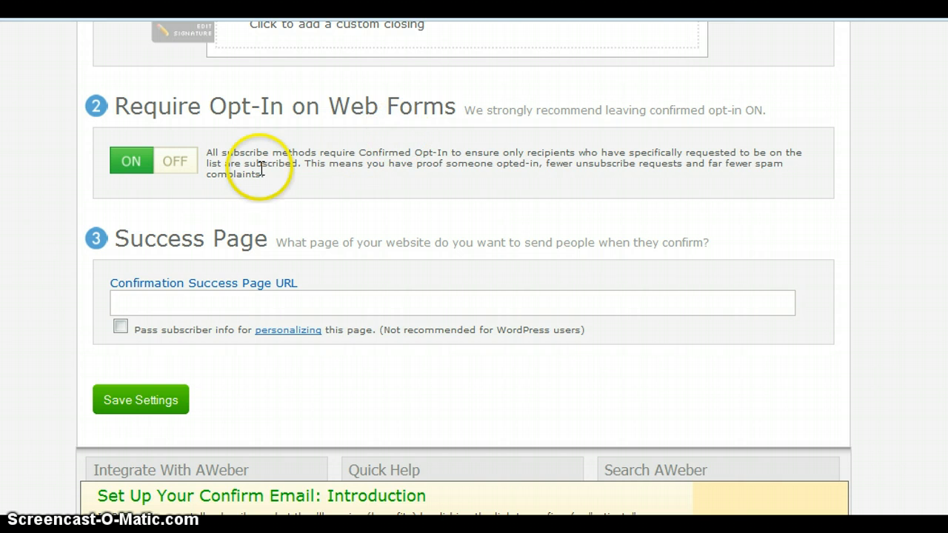
- Turn Require Opt-In on Web Forms OFF, confirming with Yes
click(183, 169)
click(296, 392)
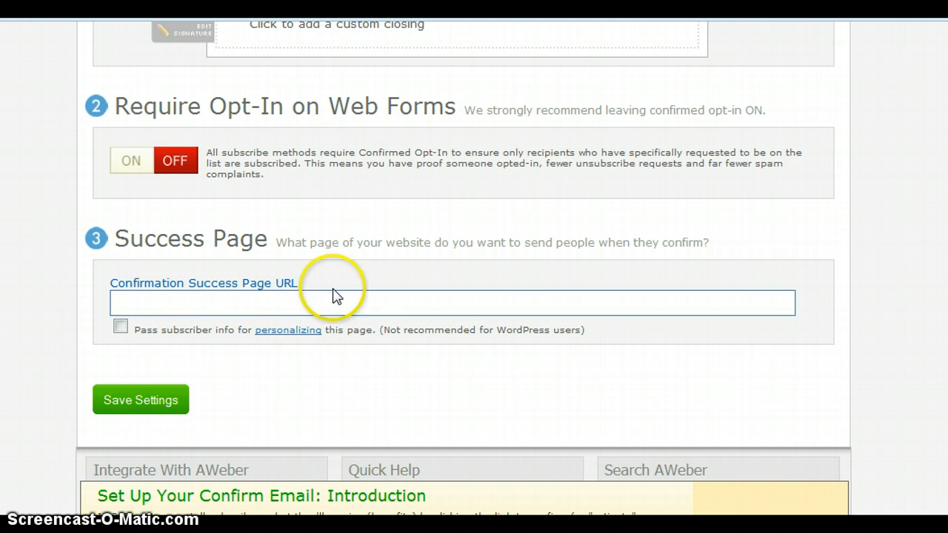
click(292, 299)
- Open keymarketingnetwork.com/admin/login.php in a new Chrome tab
key(ctrl+t)
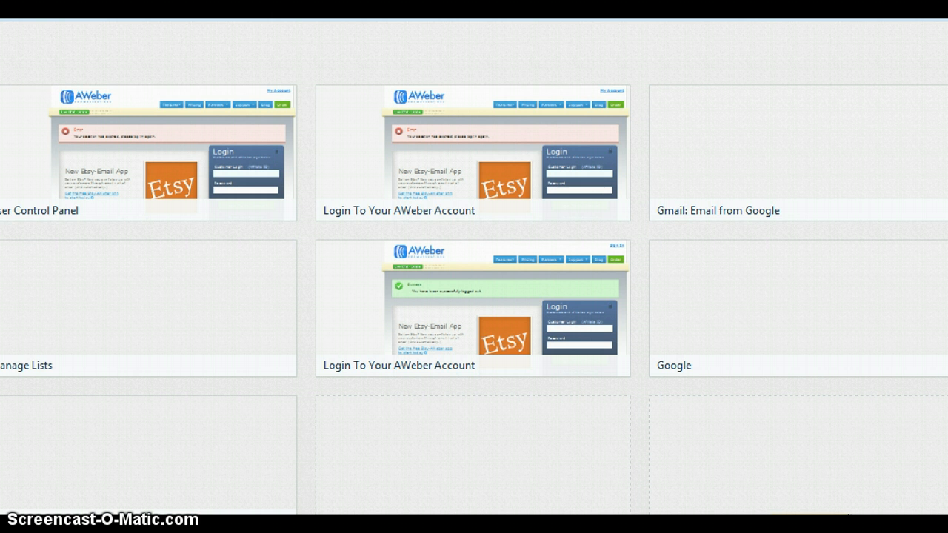
text(key)
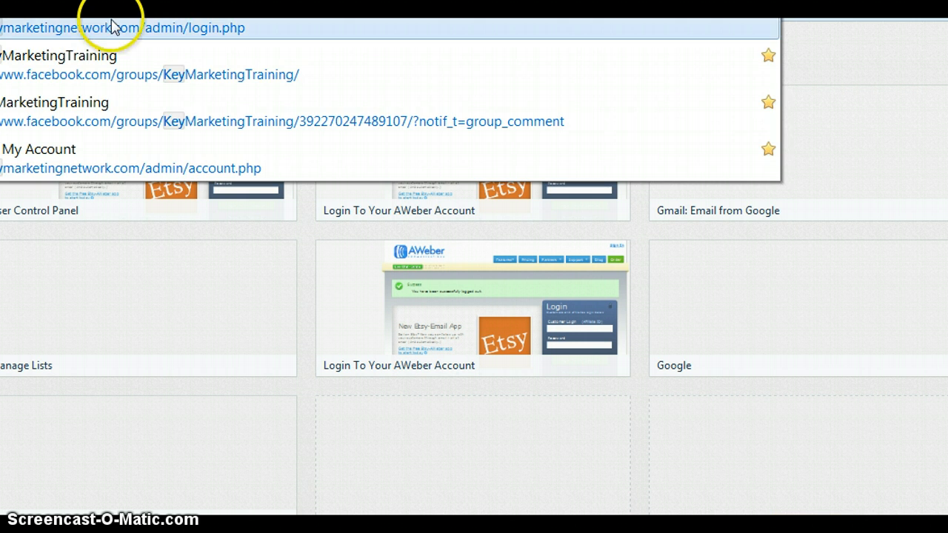
click(111, 27)
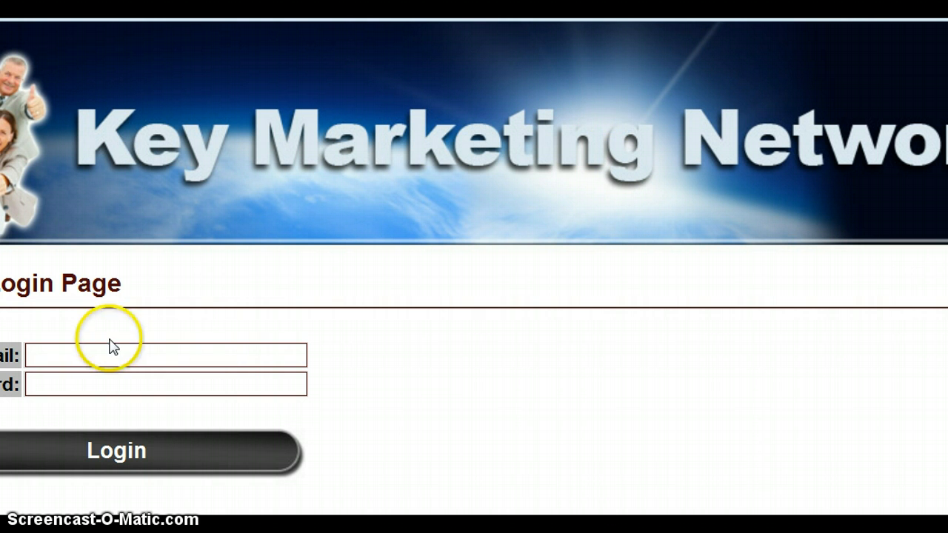
- Log in to Key Marketing Network with the saved login e-mail and password
click(93, 351)
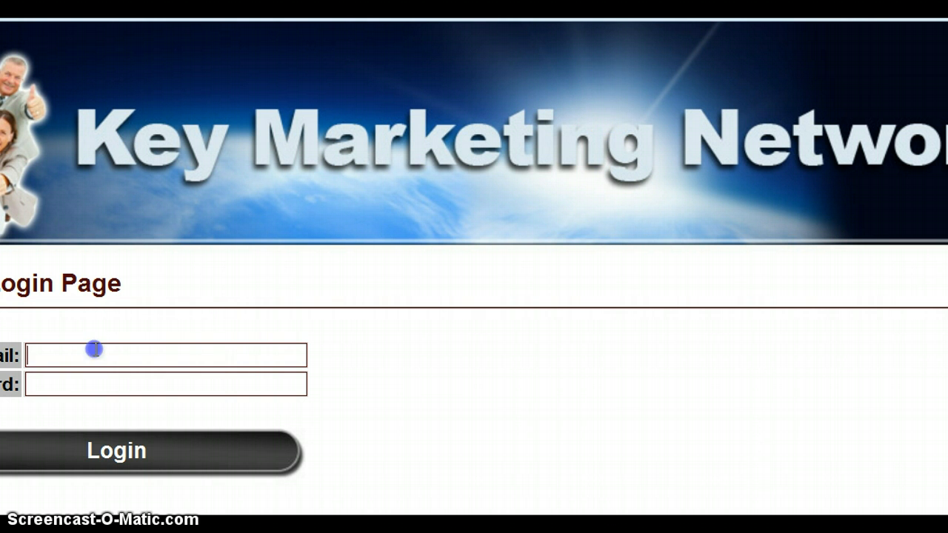
text(b)
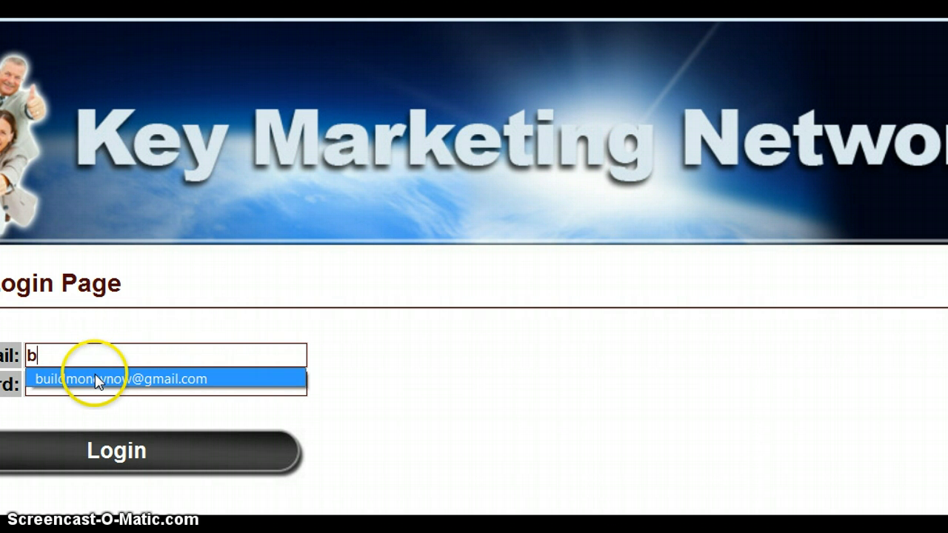
click(96, 380)
click(121, 451)
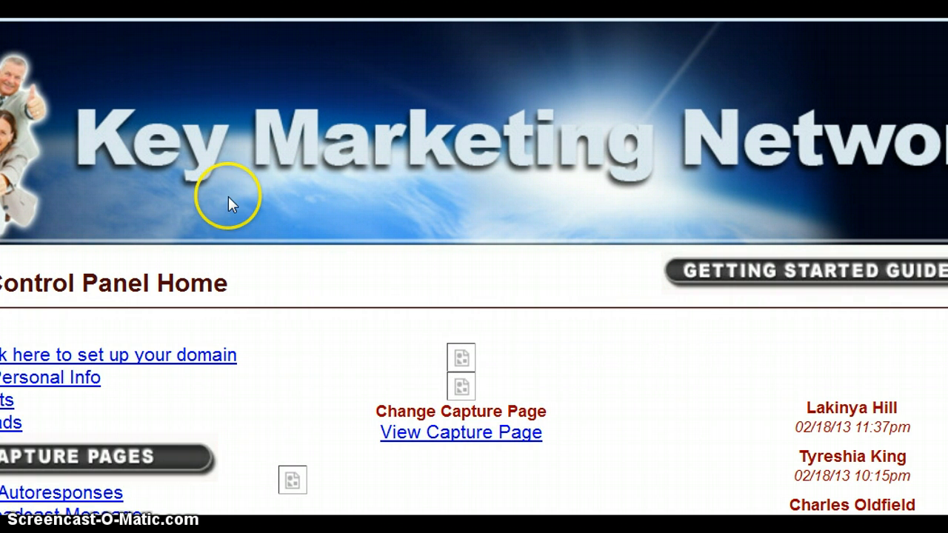
- Go from the capture pages section back to the Control Panel Home
scroll(474, 267, down, 3)
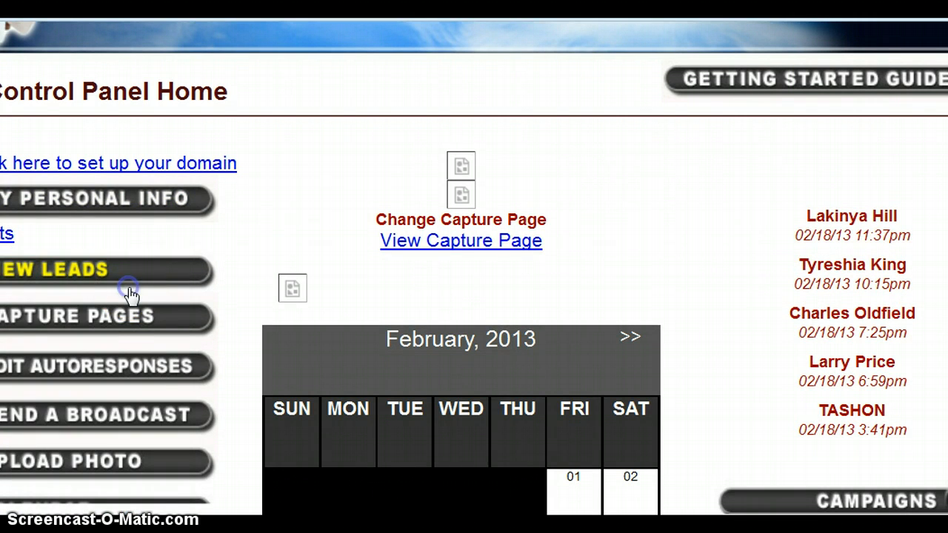
click(120, 327)
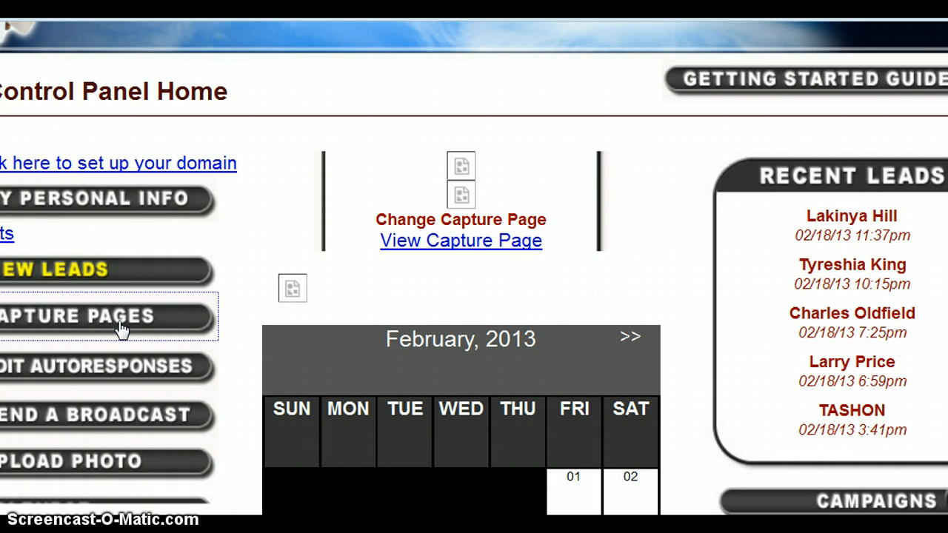
click(113, 306)
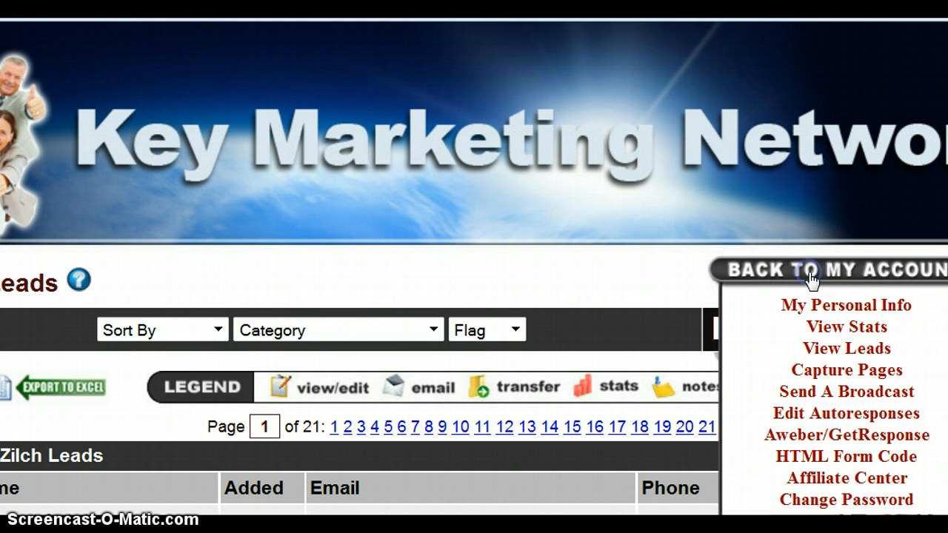
click(810, 275)
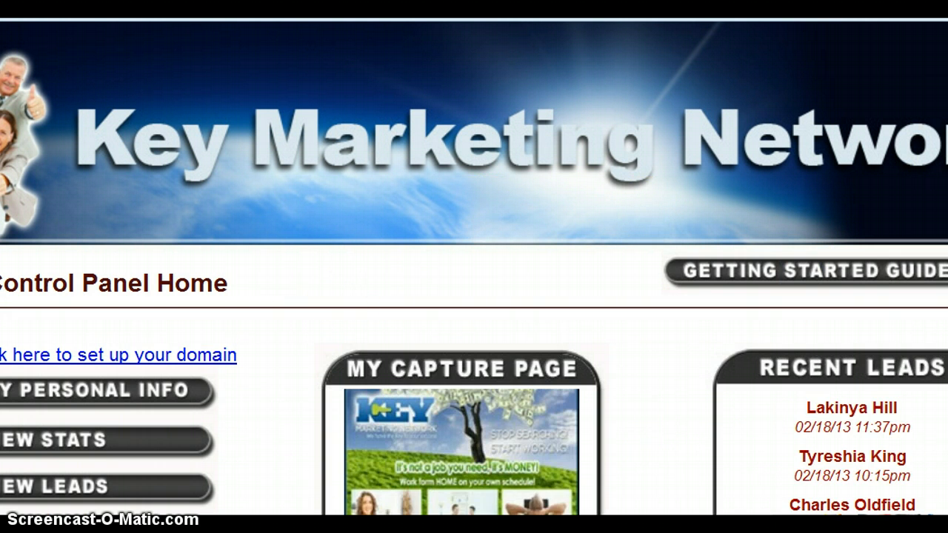
scroll(474, 267, down, 2)
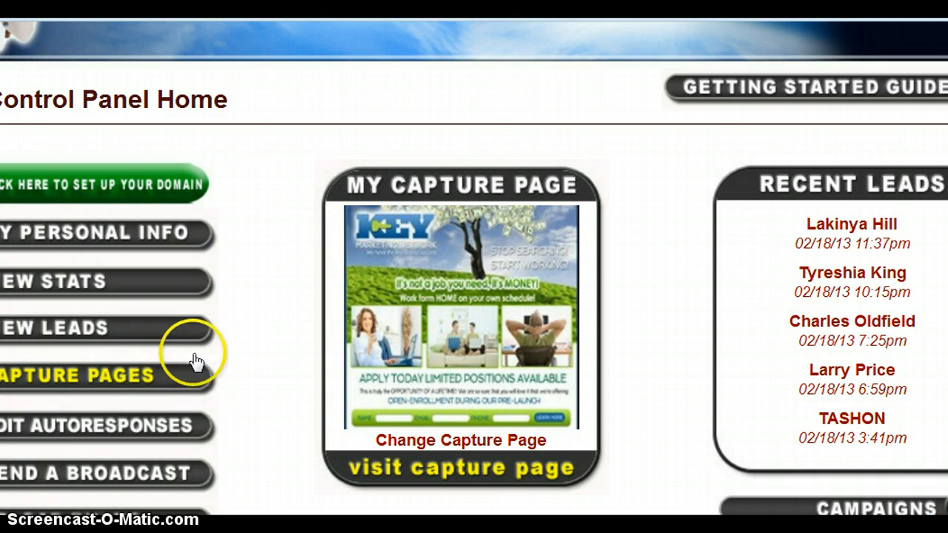
- Open the third Landing/Thank You Pages template and copy its web address
click(148, 379)
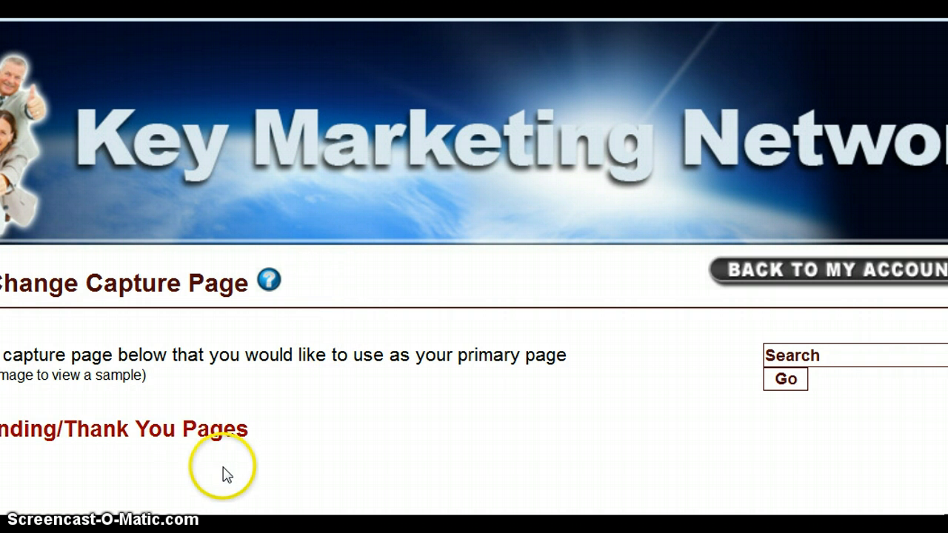
click(192, 429)
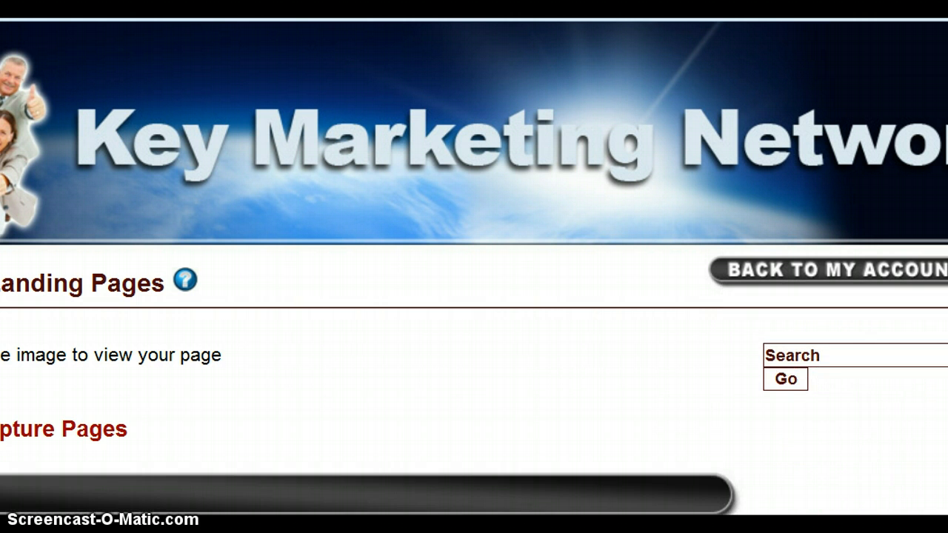
scroll(377, 268, down, 6)
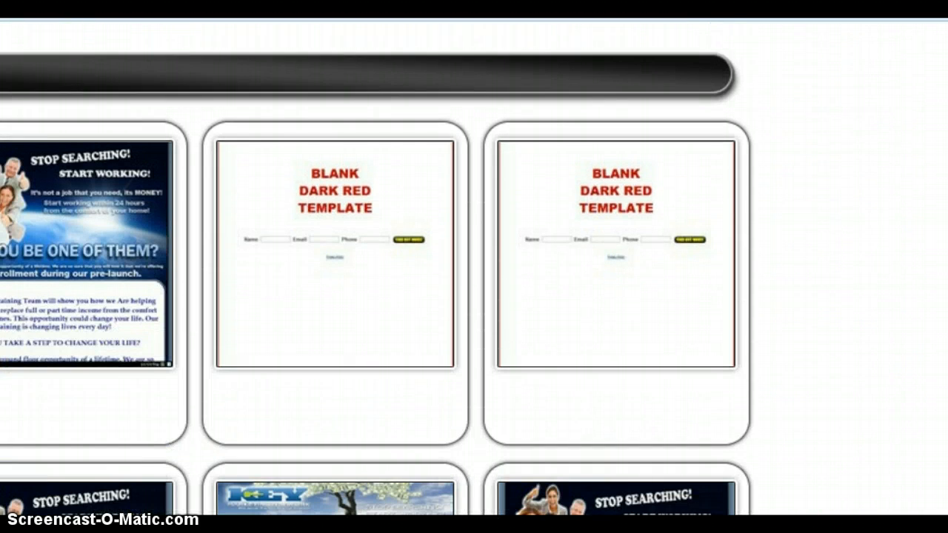
scroll(653, 275, down, 1)
click(653, 275)
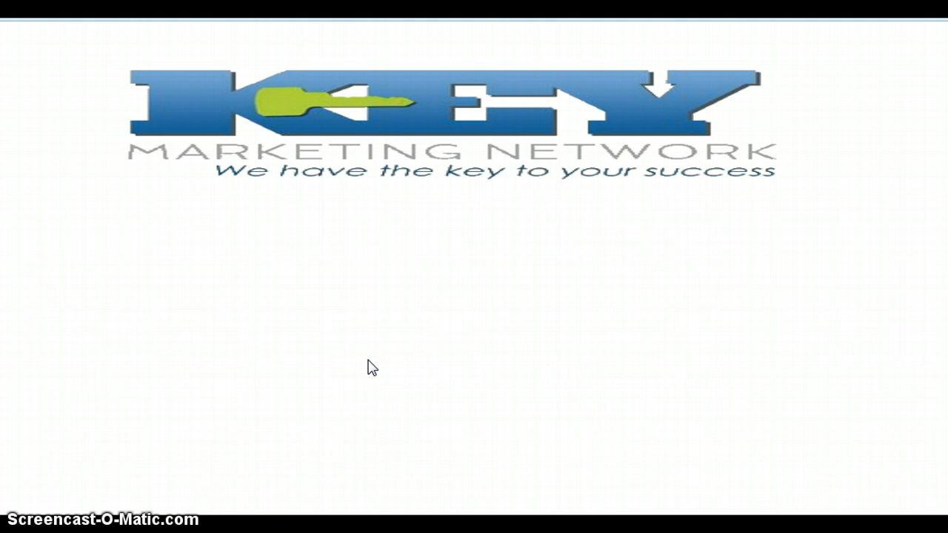
click(407, 266)
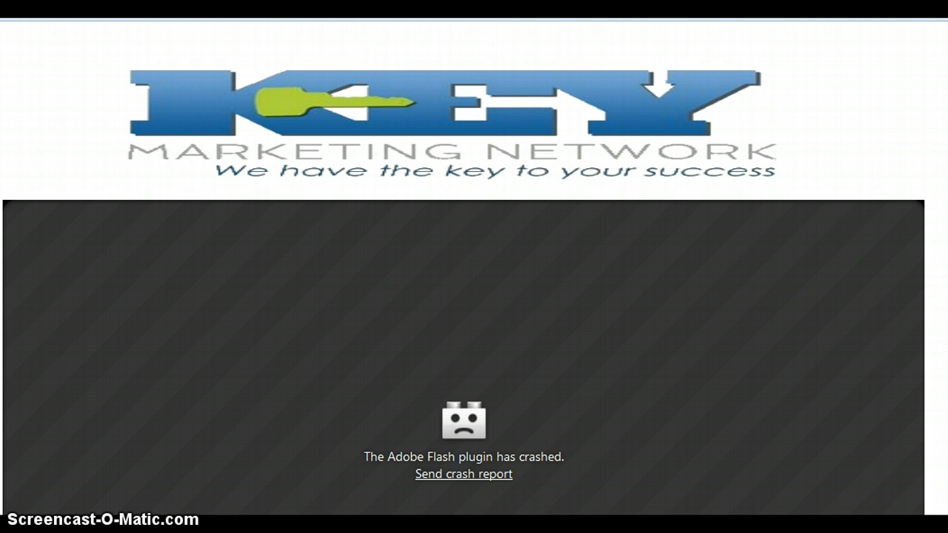
right_click(370, 19)
click(389, 45)
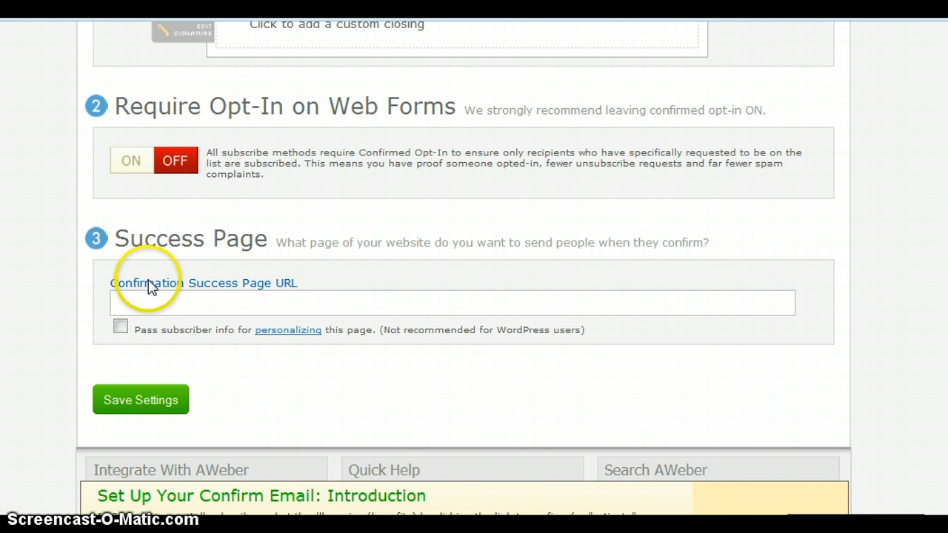
- Paste the landing page address as AWeber's Confirmation Success Page URL and save the settings
click(127, 305)
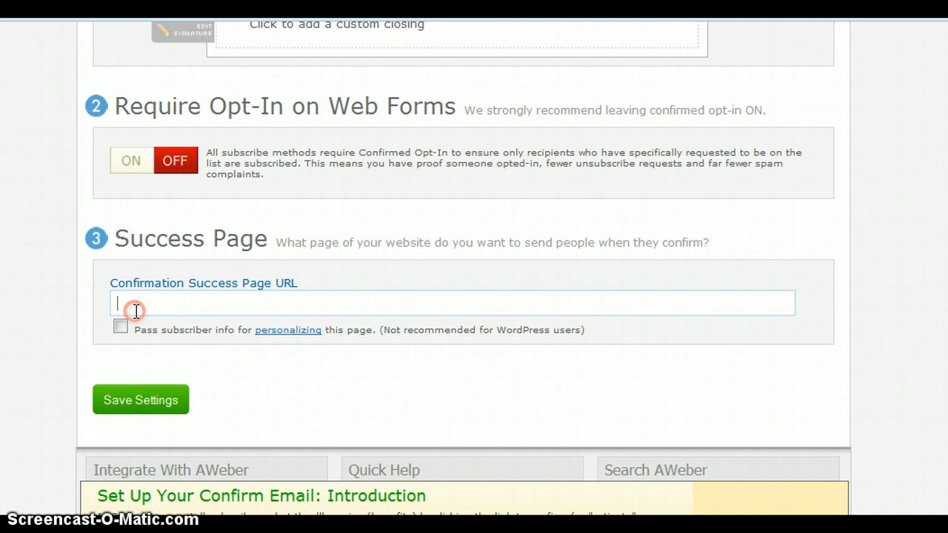
right_click(135, 311)
click(182, 399)
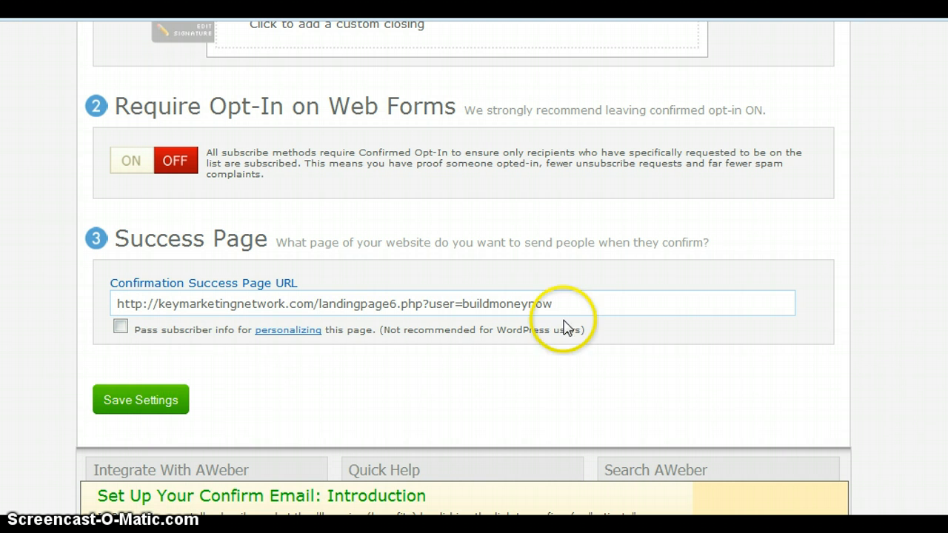
click(151, 408)
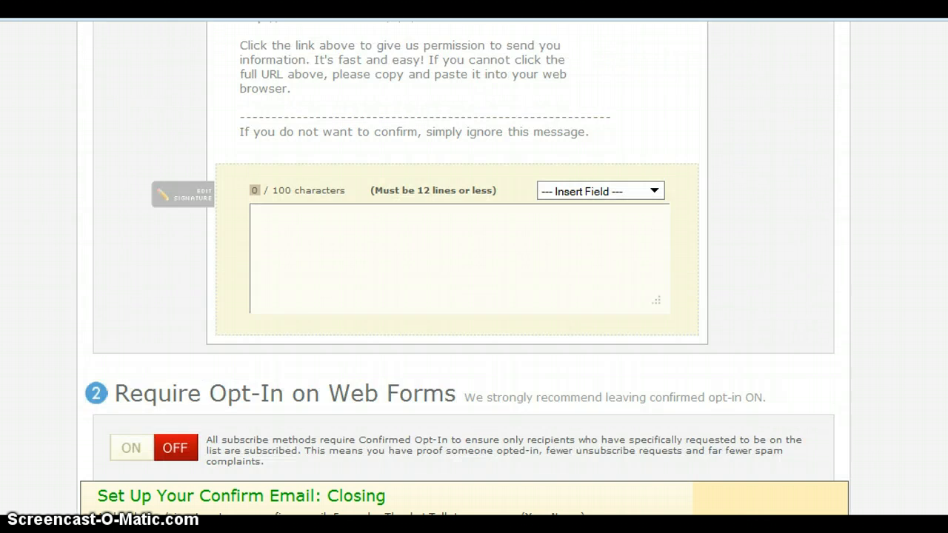
scroll(474, 296, up, 10)
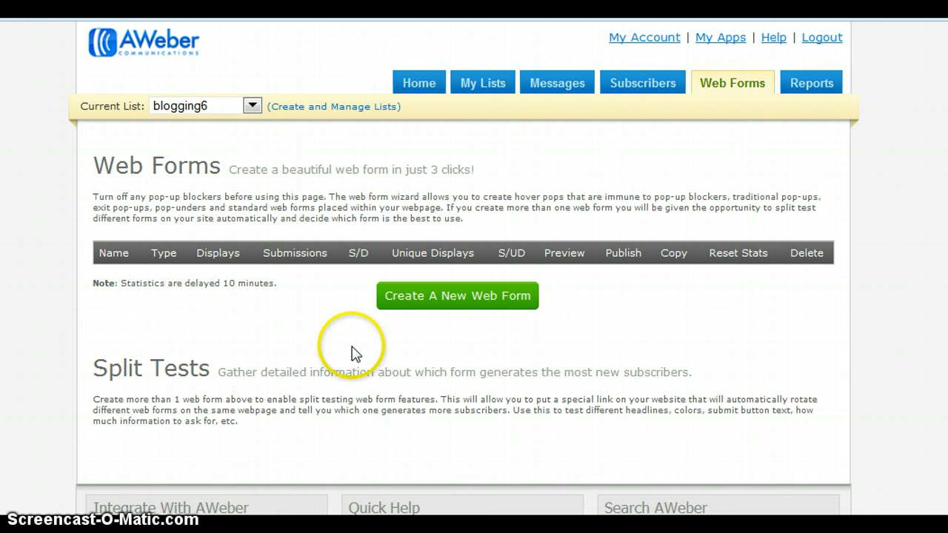
- Create a new web form for blogging6 to bring up the form designer
click(433, 298)
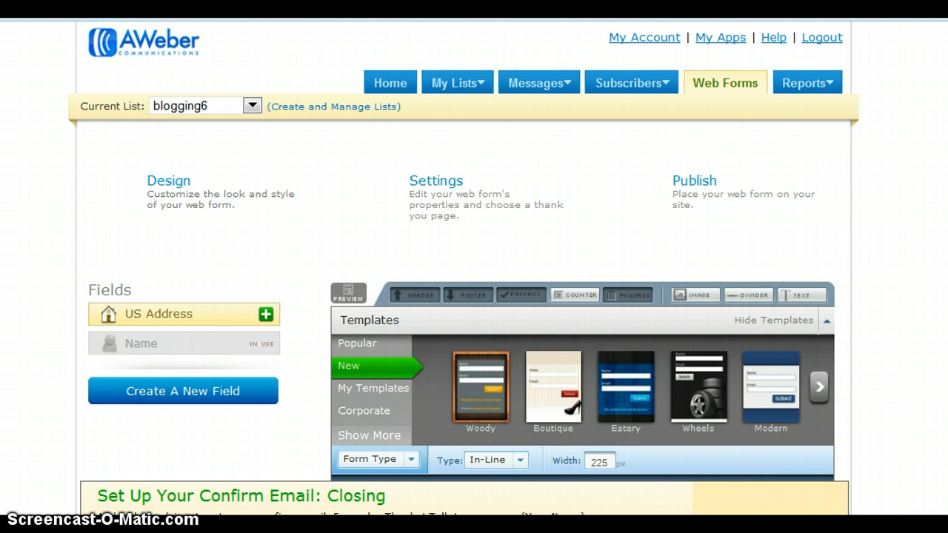
- Load the Make It Rain template from the Money category
scroll(464, 296, down, 3)
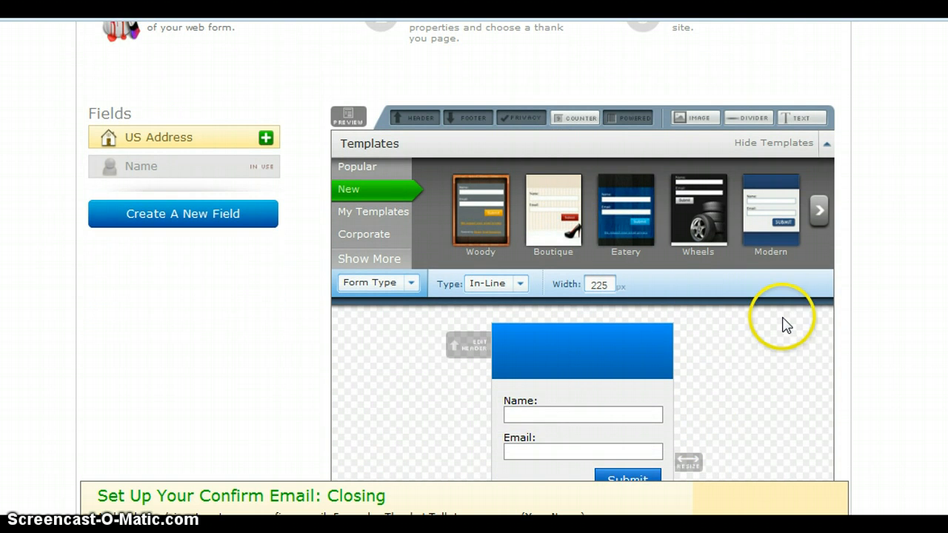
click(372, 260)
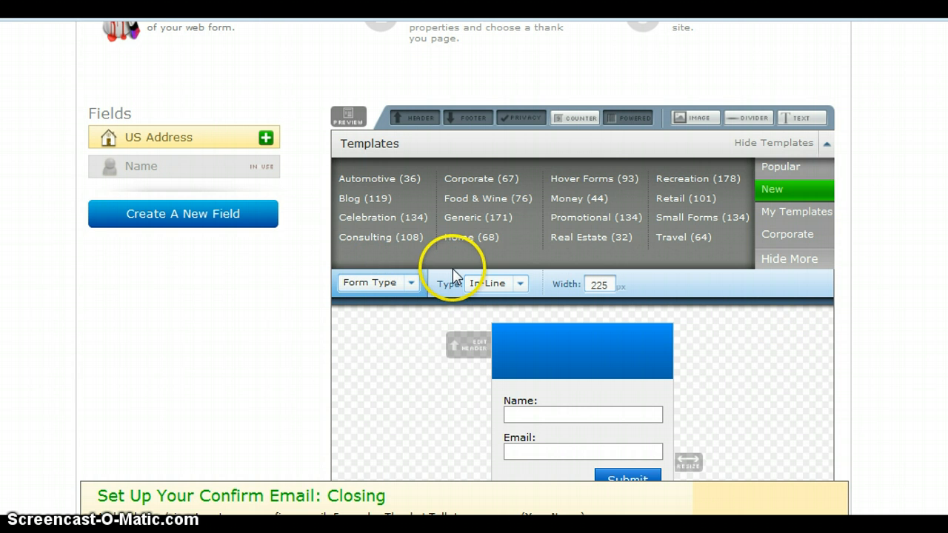
click(569, 199)
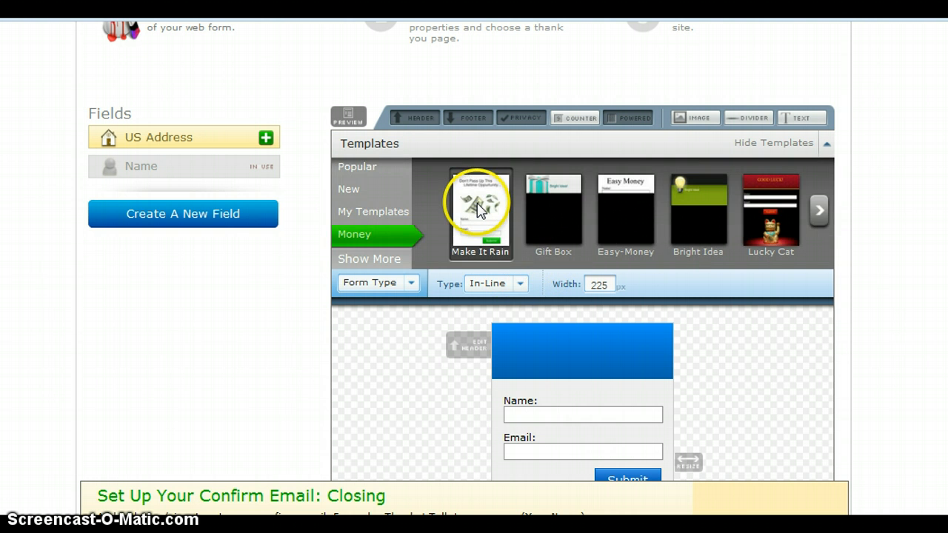
click(477, 209)
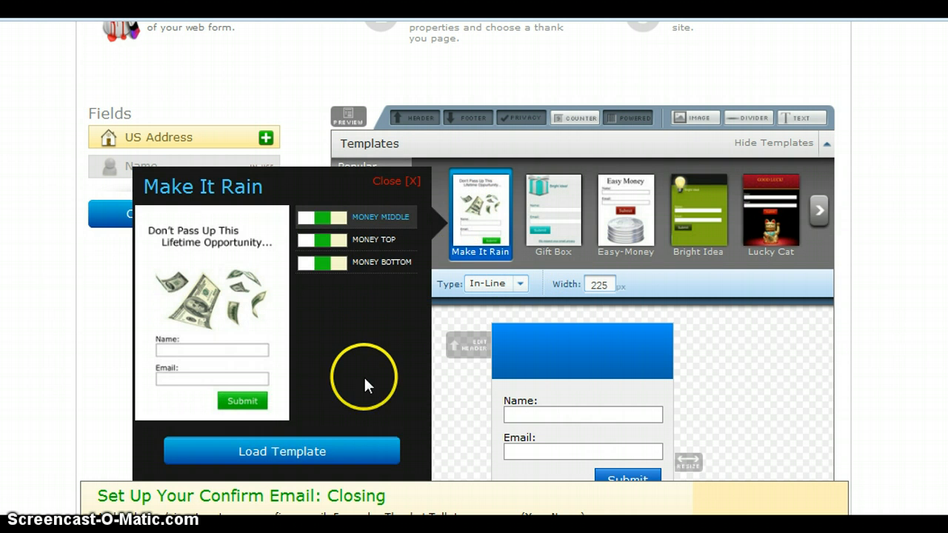
click(321, 455)
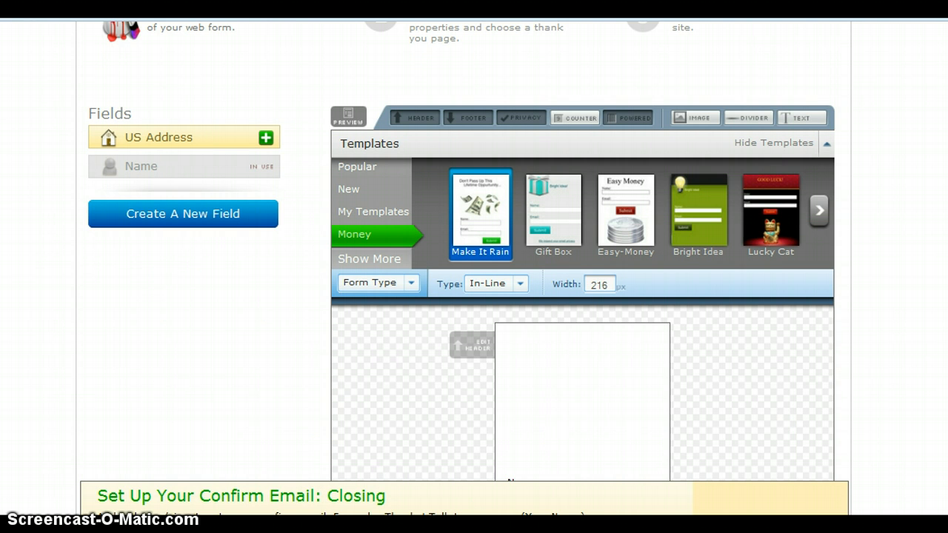
- Add a new custom field to the Make It Rain form
scroll(474, 296, down, 3)
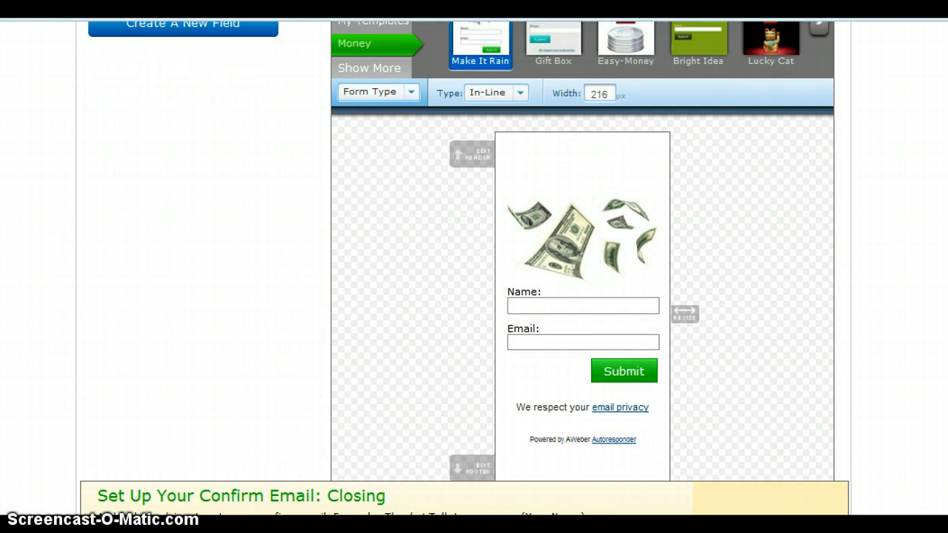
scroll(825, 258, down, 1)
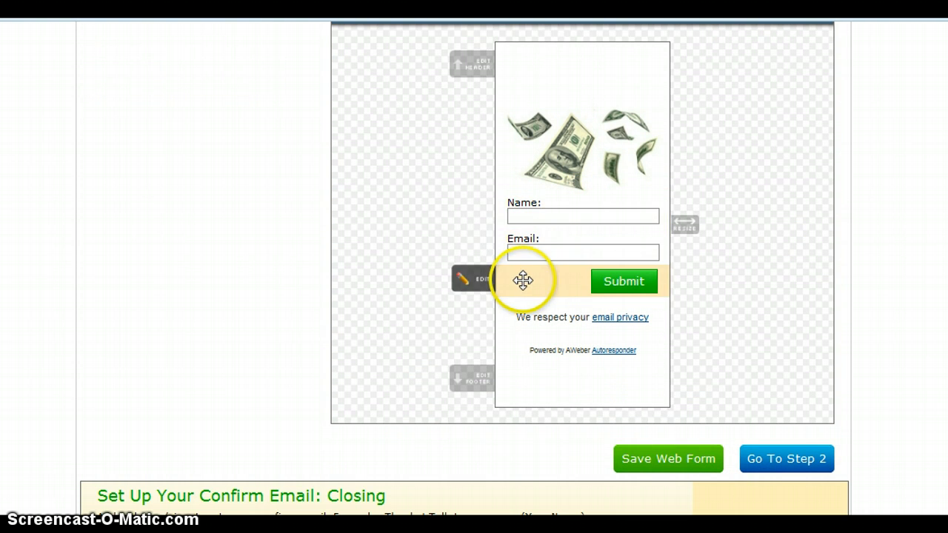
scroll(581, 223, up, 4)
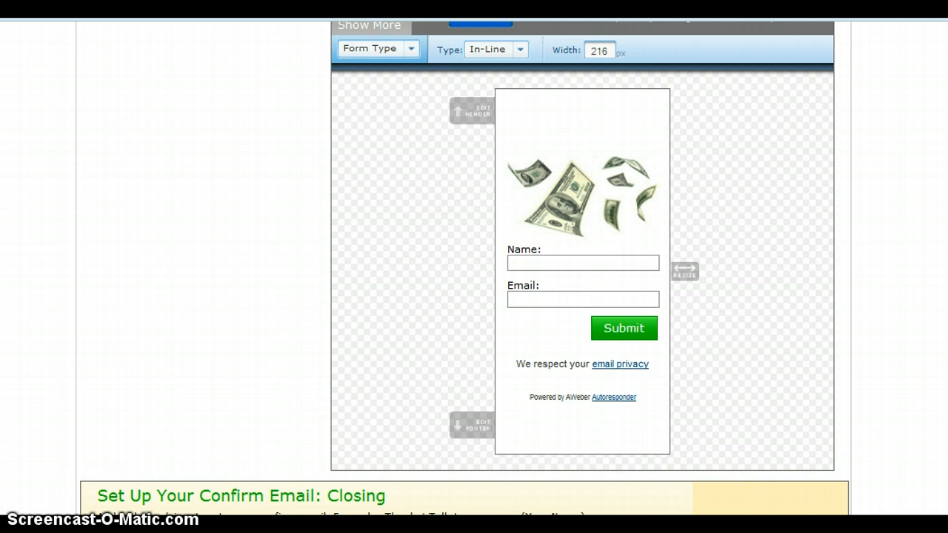
scroll(581, 222, down, 2)
scroll(582, 222, up, 2)
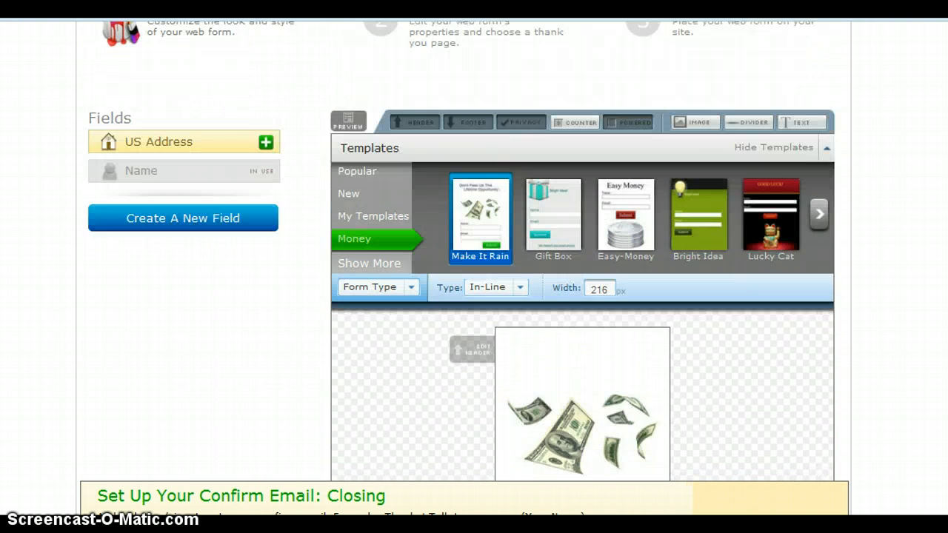
click(228, 245)
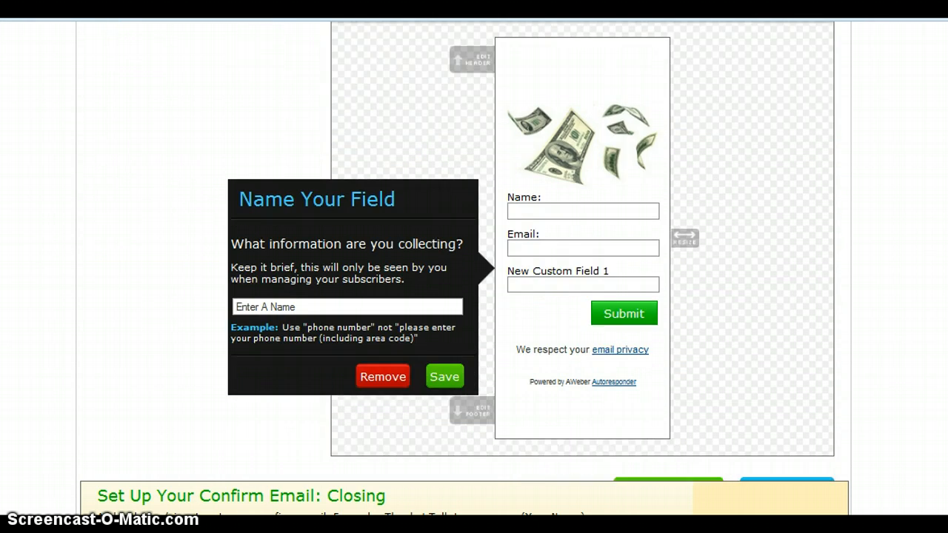
- Name the new custom field 'Phone' and save it below Name and Email
click(278, 249)
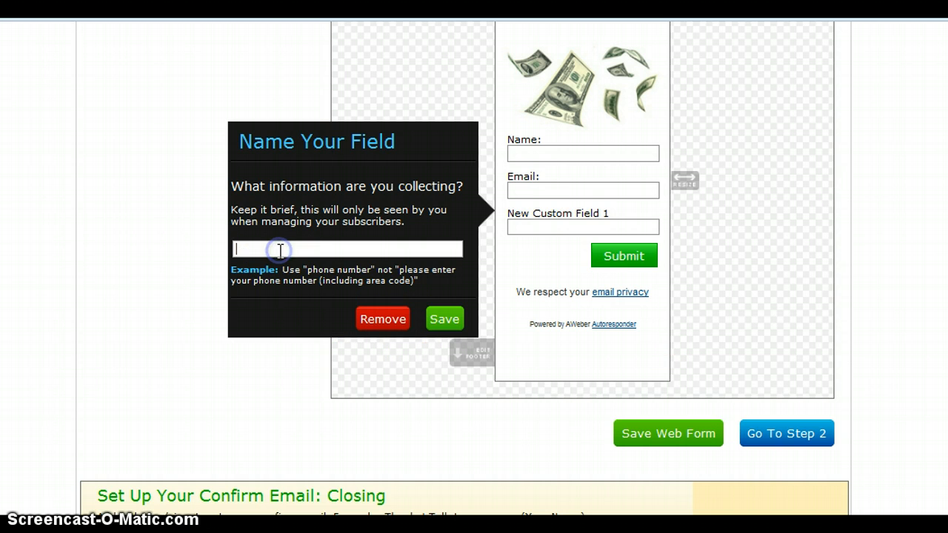
text(Phone)
click(445, 318)
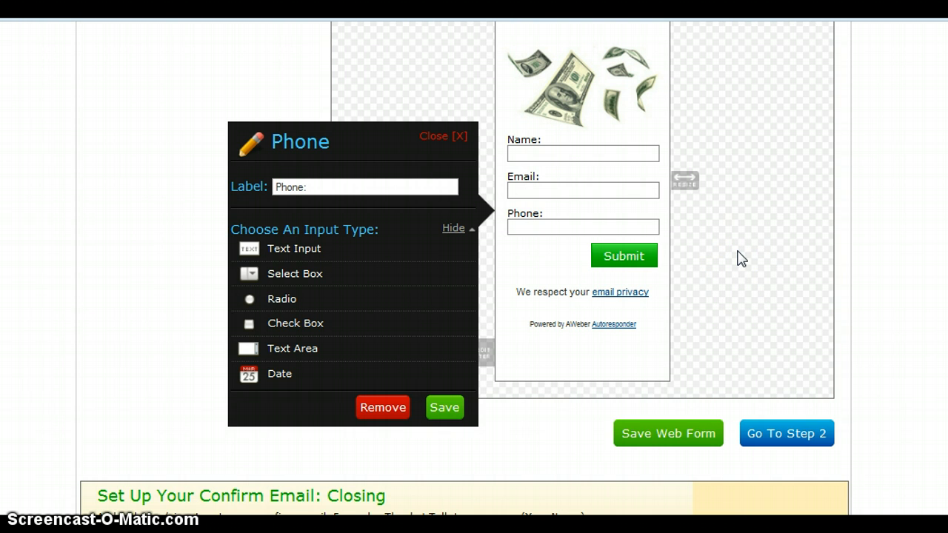
mouse_move(663, 368)
scroll(609, 198, up, 2)
- Set the header to 'Get started today working from home. Fill in the brief application form'
click(609, 199)
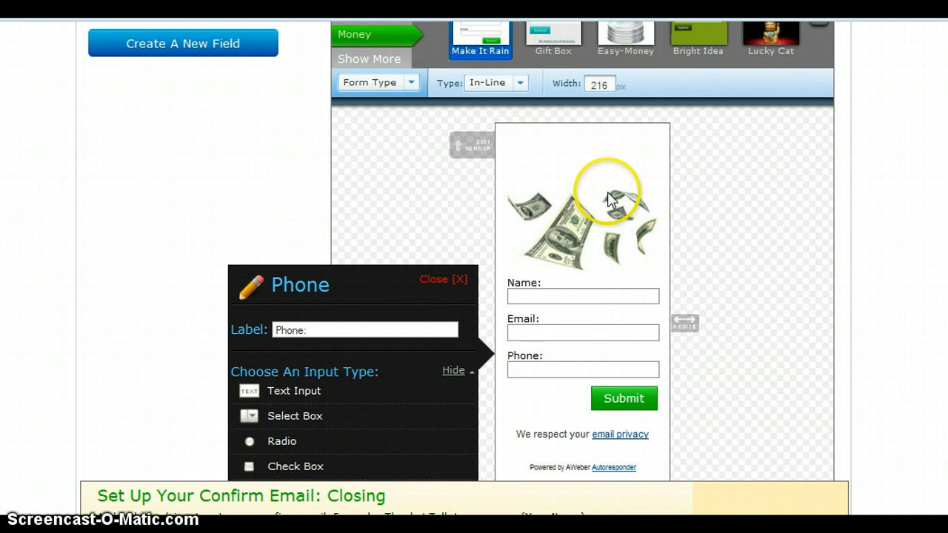
click(482, 149)
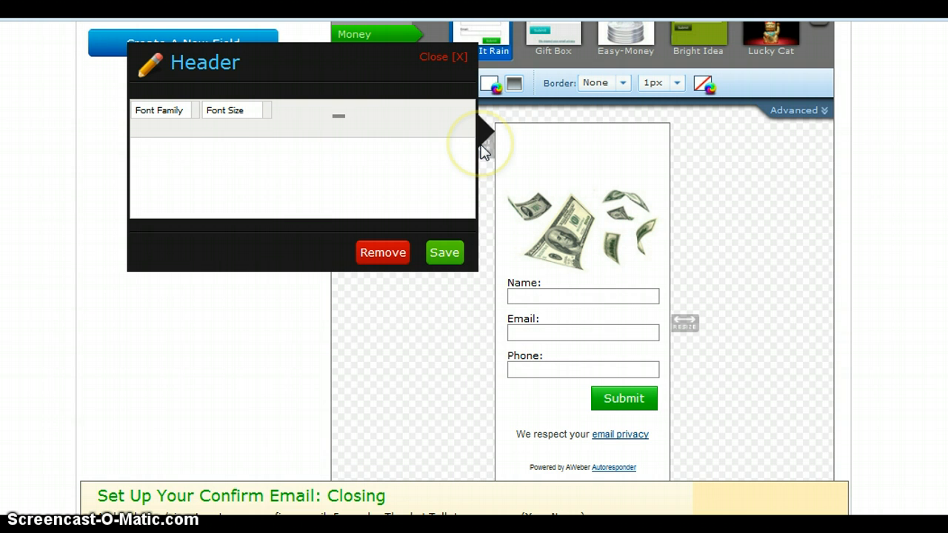
click(170, 174)
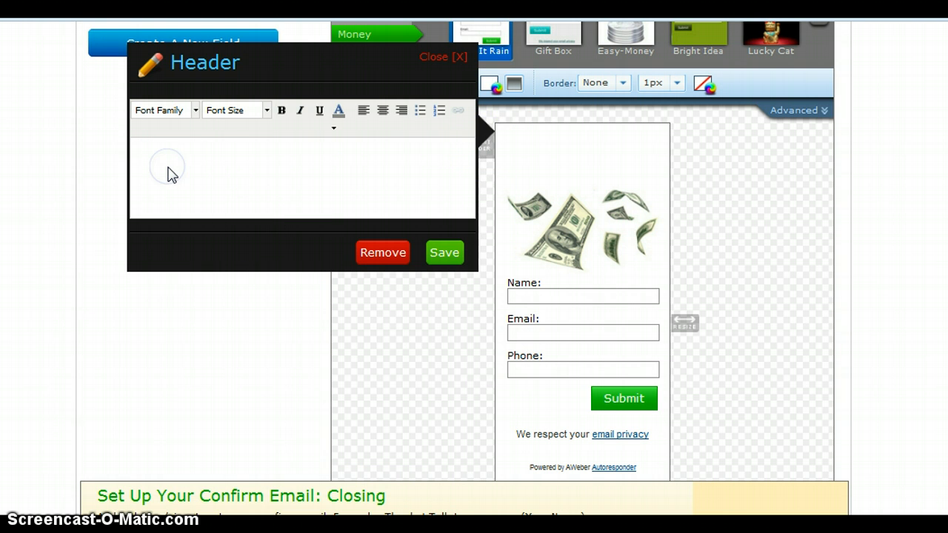
text(Get star)
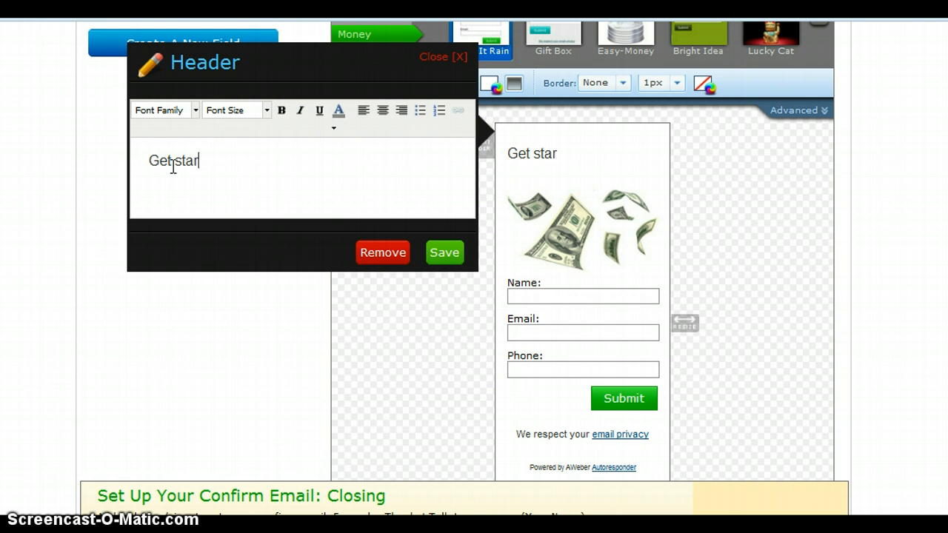
text(ted today working from home.)
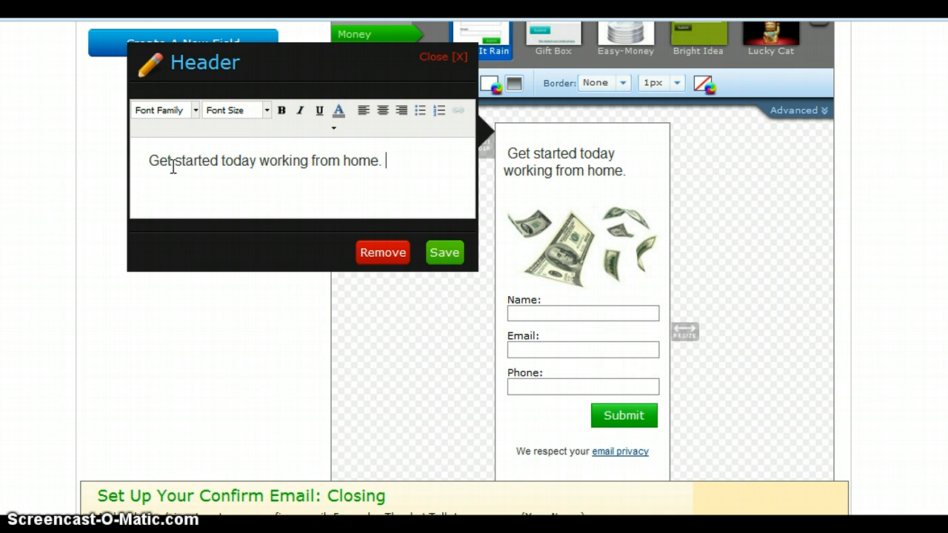
text( Fill in th)
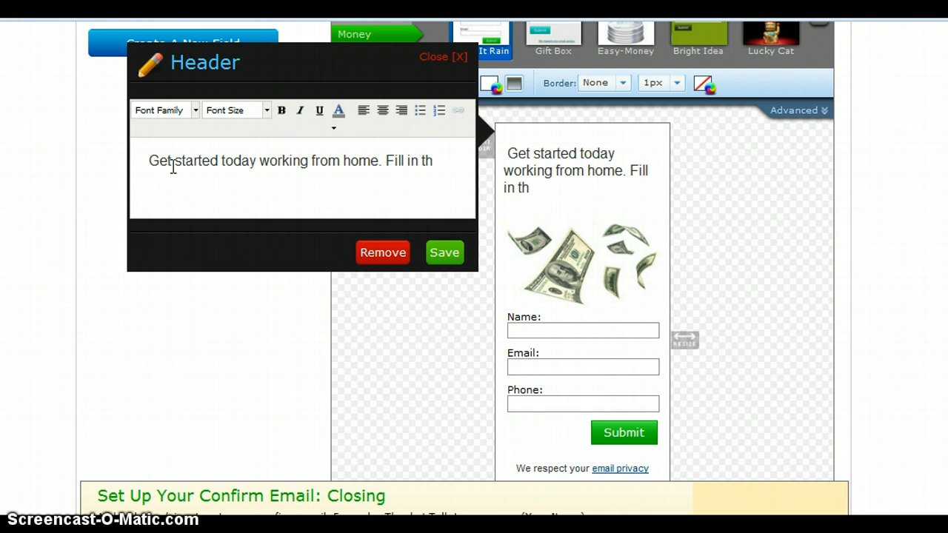
text(e brief appli)
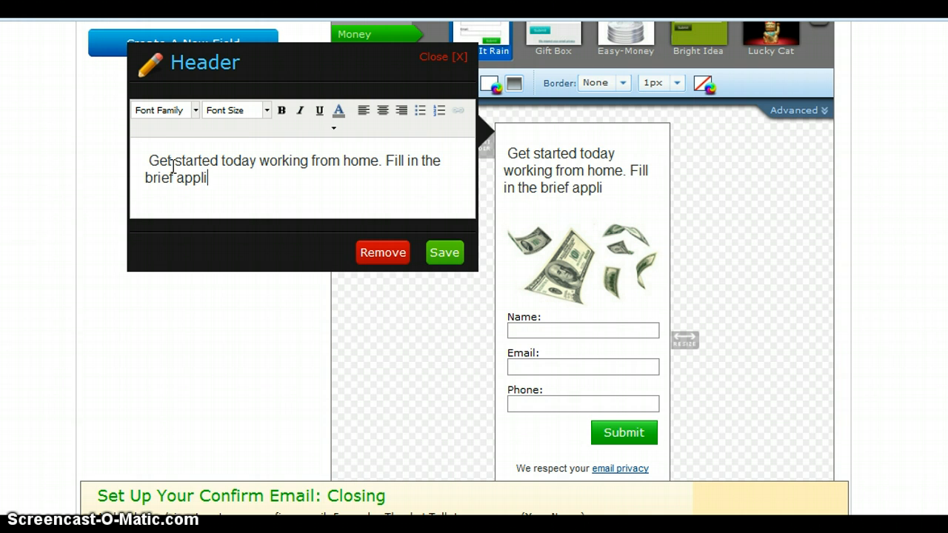
text(atio)
text(tion f)
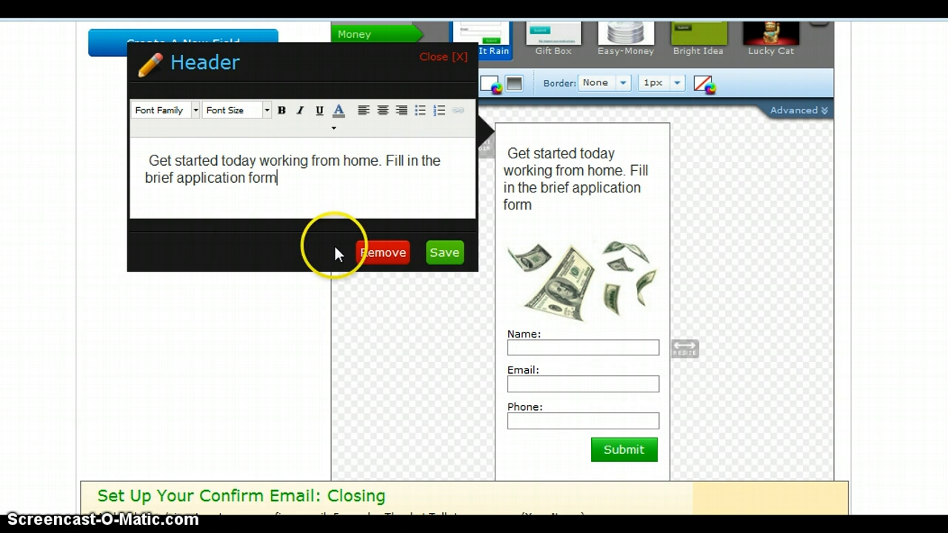
click(444, 253)
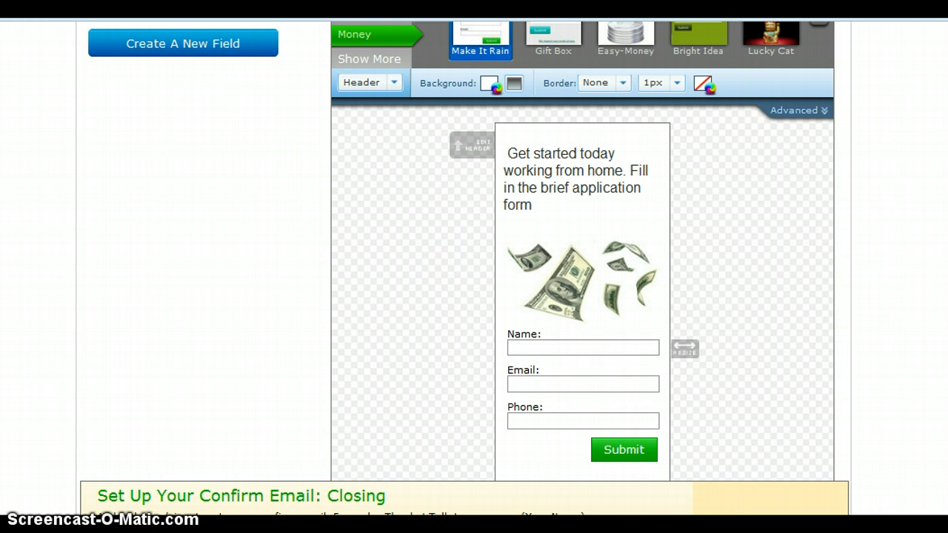
scroll(582, 252, down, 3)
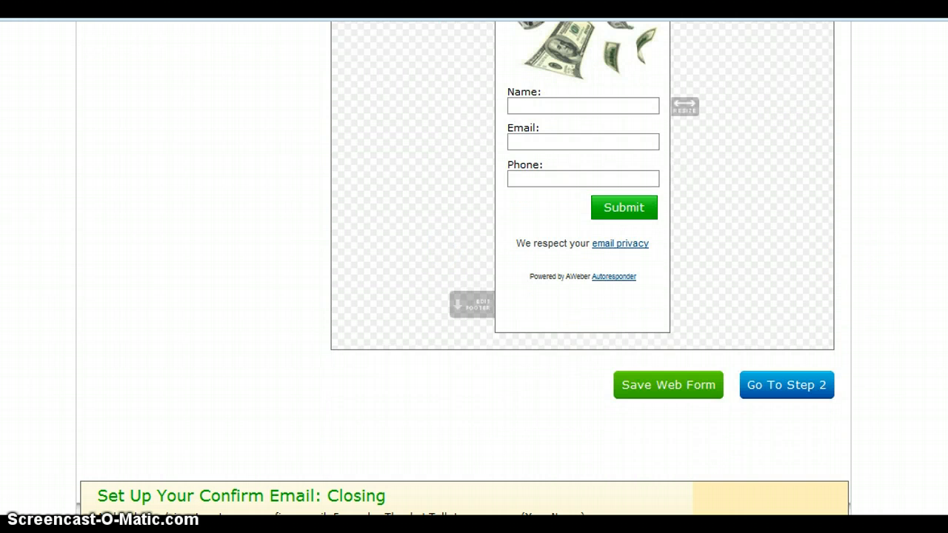
- Save the web form design and continue to Step 2's Basic Settings
click(669, 385)
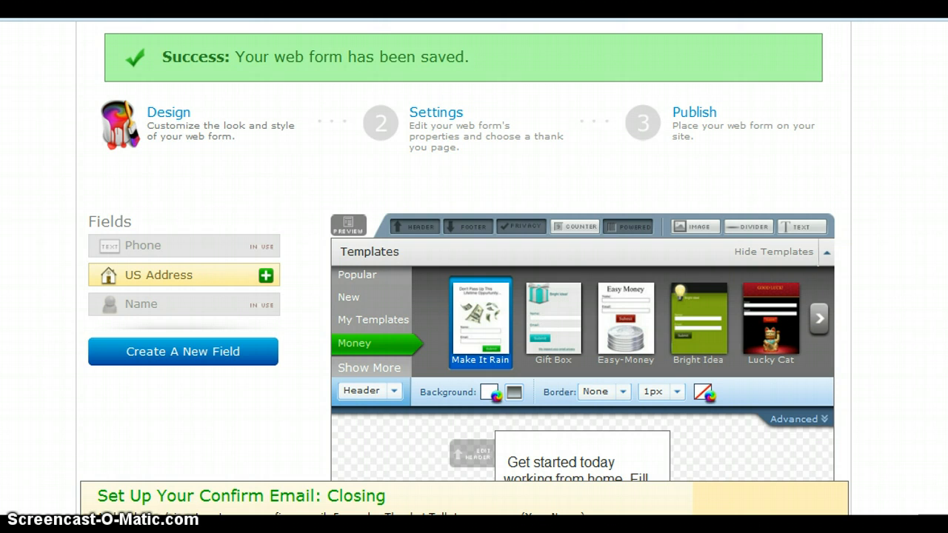
scroll(582, 296, down, 9)
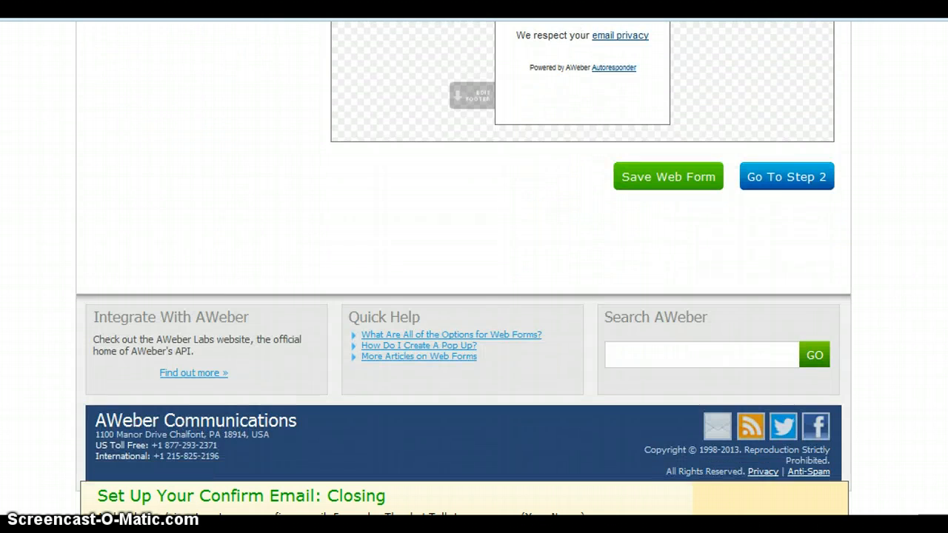
click(800, 183)
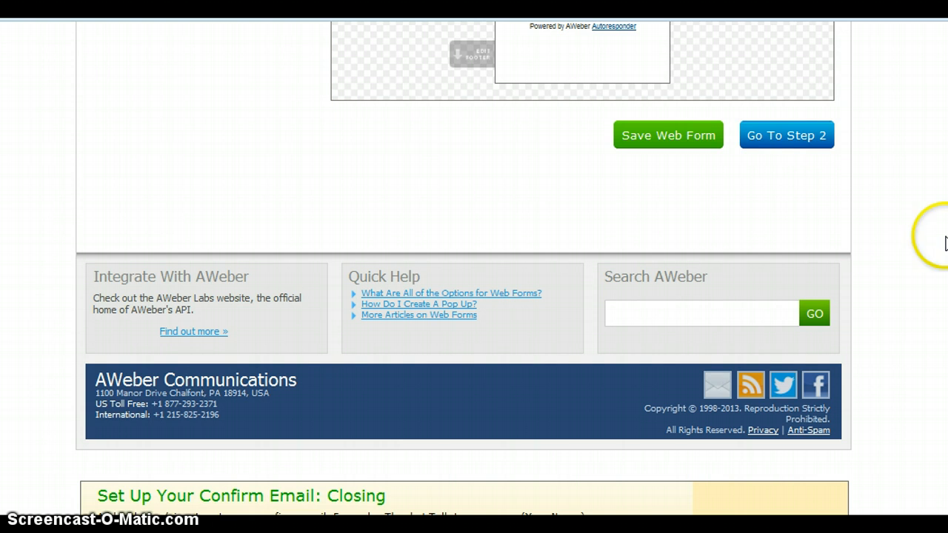
click(801, 138)
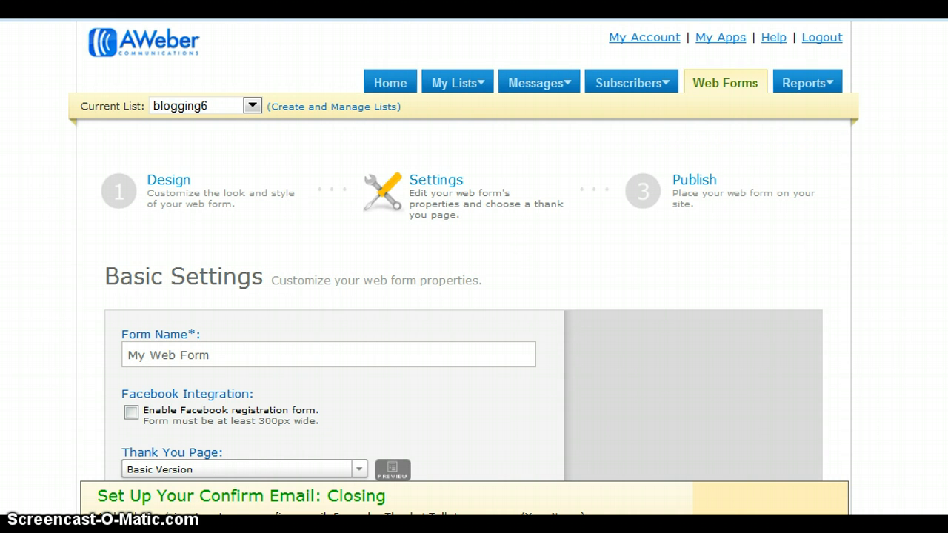
- Rename the form 'Short applicationn form for our openings' and show the Thank You Page choices
scroll(463, 252, down, 5)
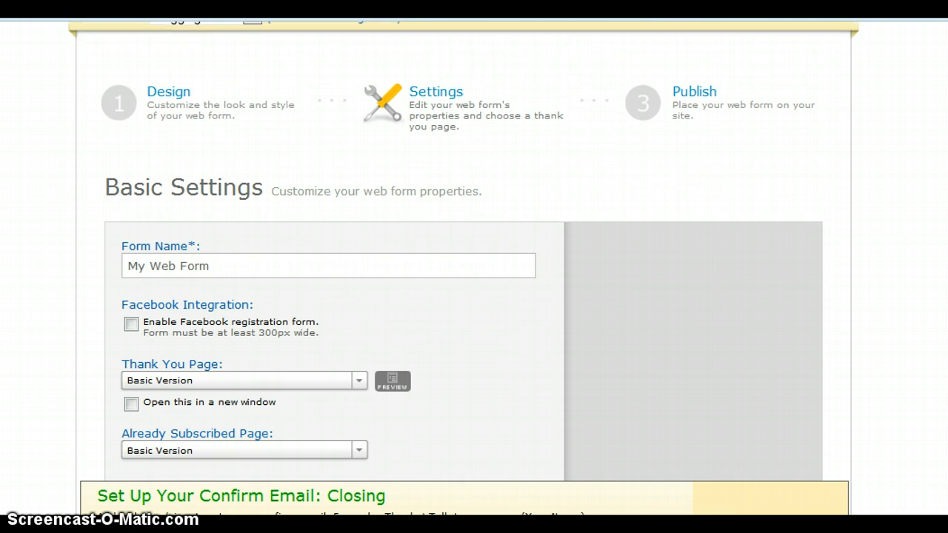
scroll(464, 251, down, 2)
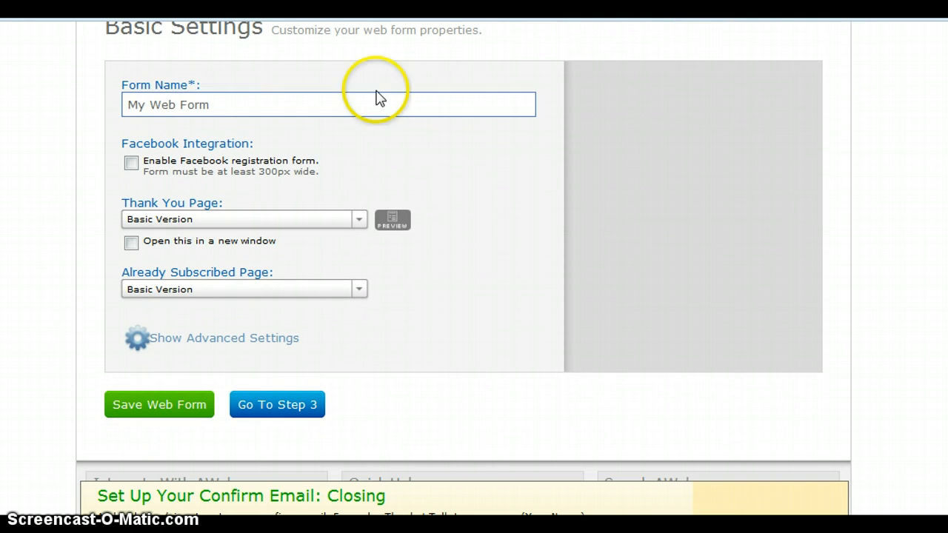
click(220, 105)
drag(219, 105, 91, 102)
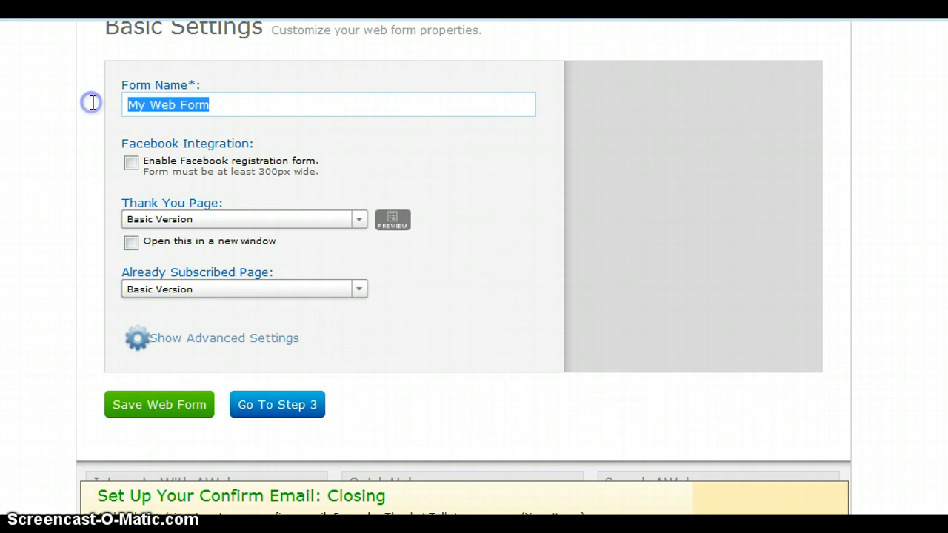
text(S)
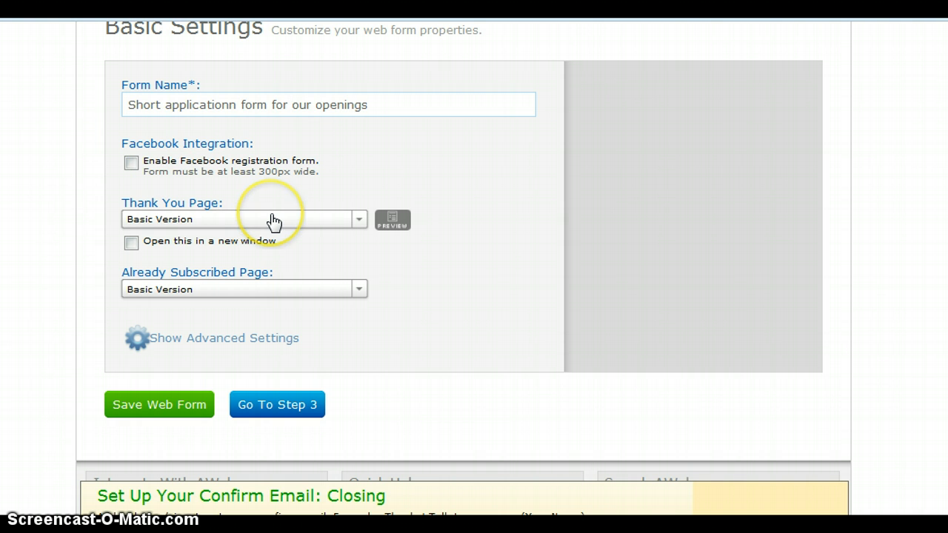
click(356, 223)
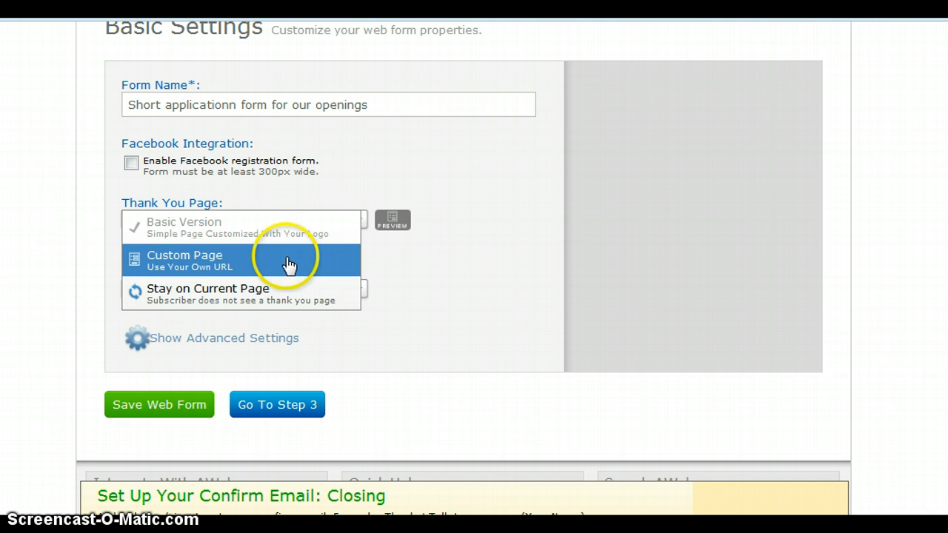
- Set a custom thank-you page to the Key Marketing Network landing page URL, opening in a new window
click(238, 257)
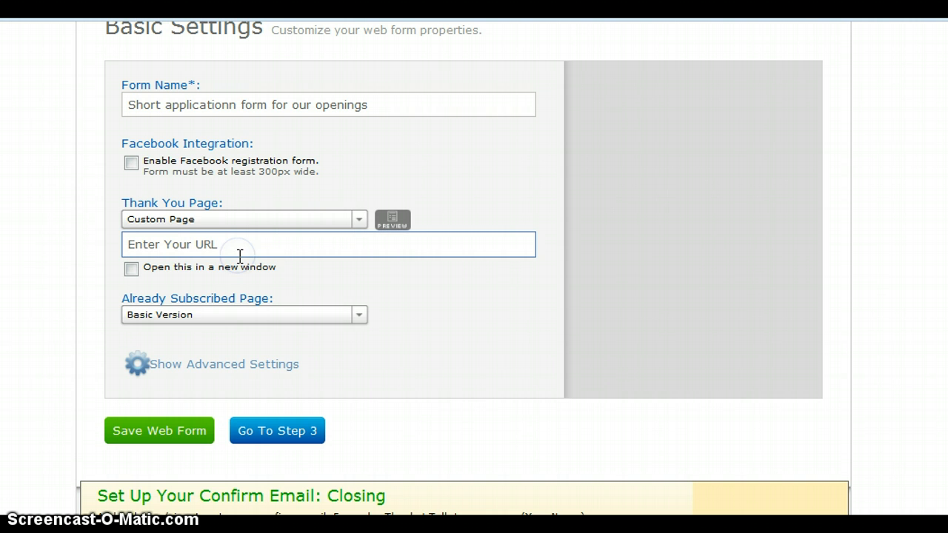
click(219, 245)
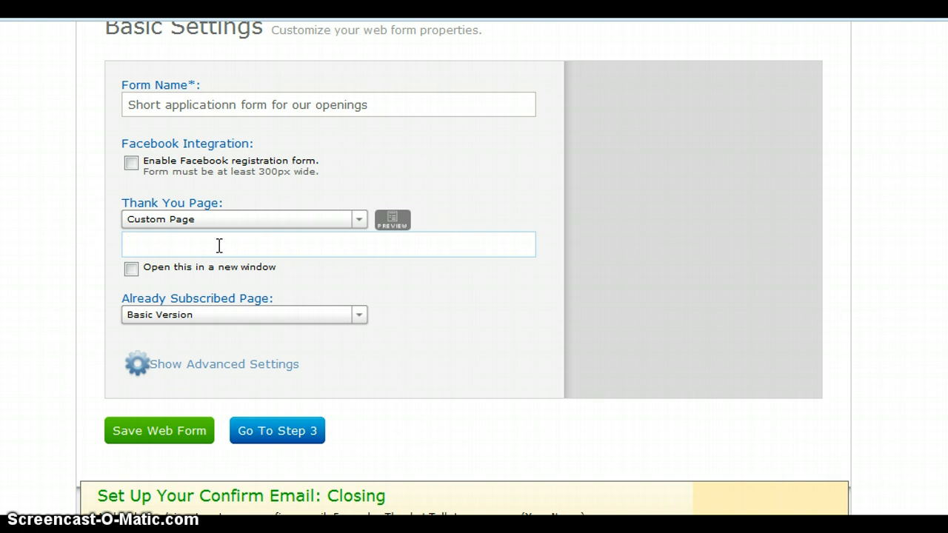
right_click(162, 245)
click(212, 332)
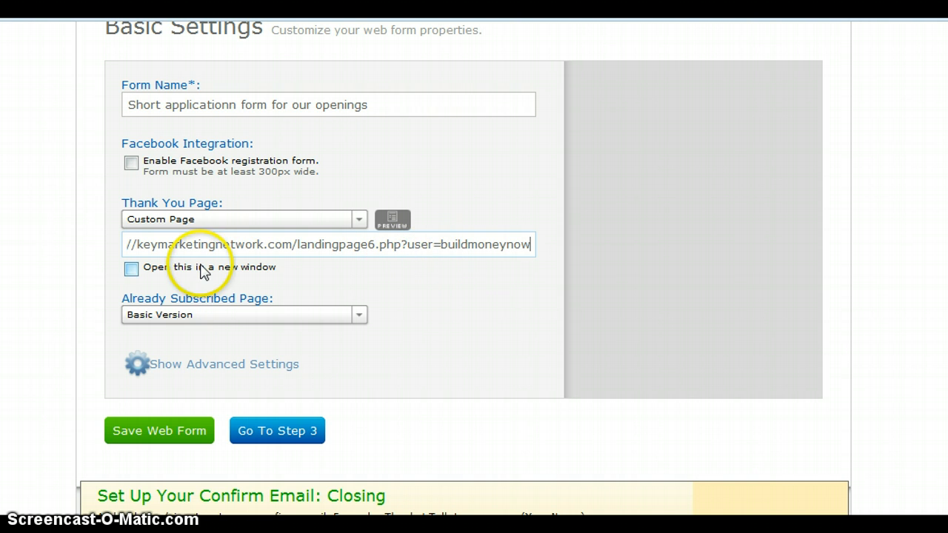
click(130, 270)
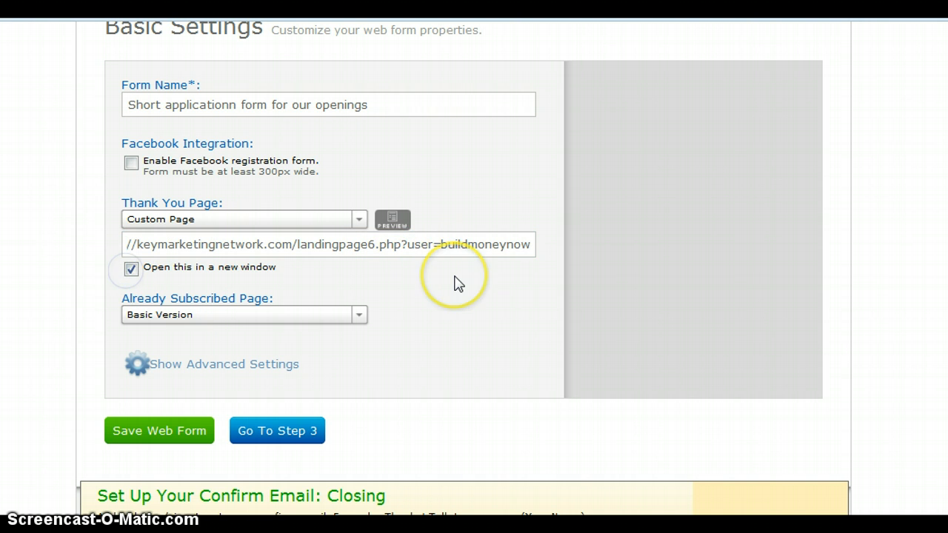
click(356, 316)
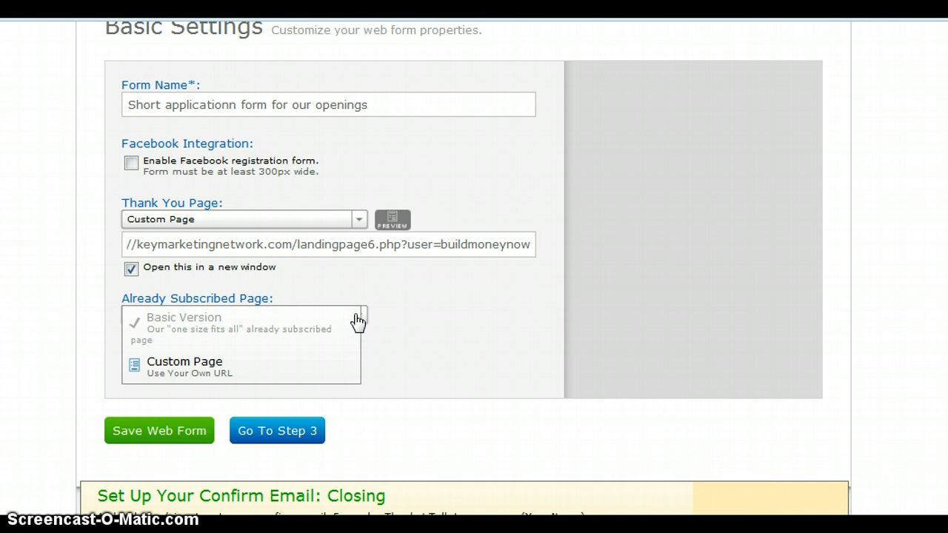
click(237, 370)
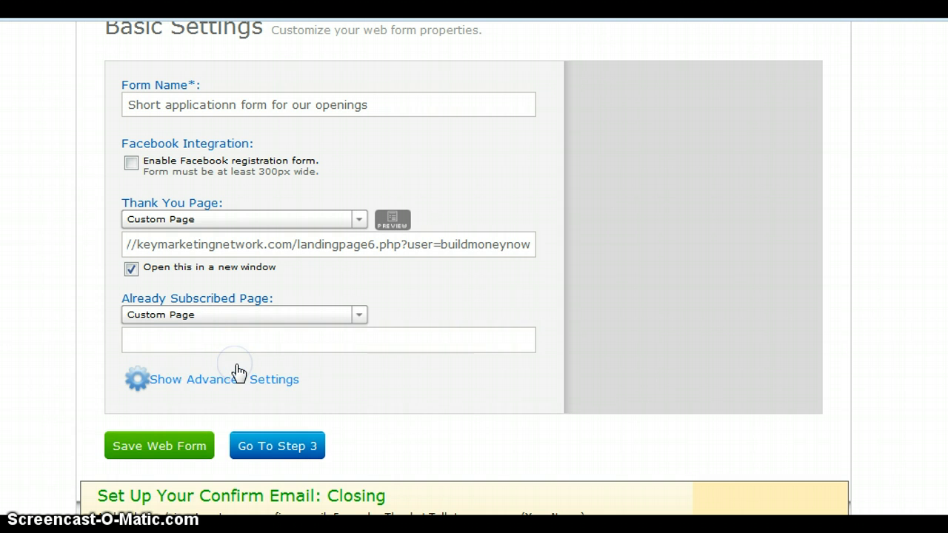
click(185, 335)
right_click(186, 337)
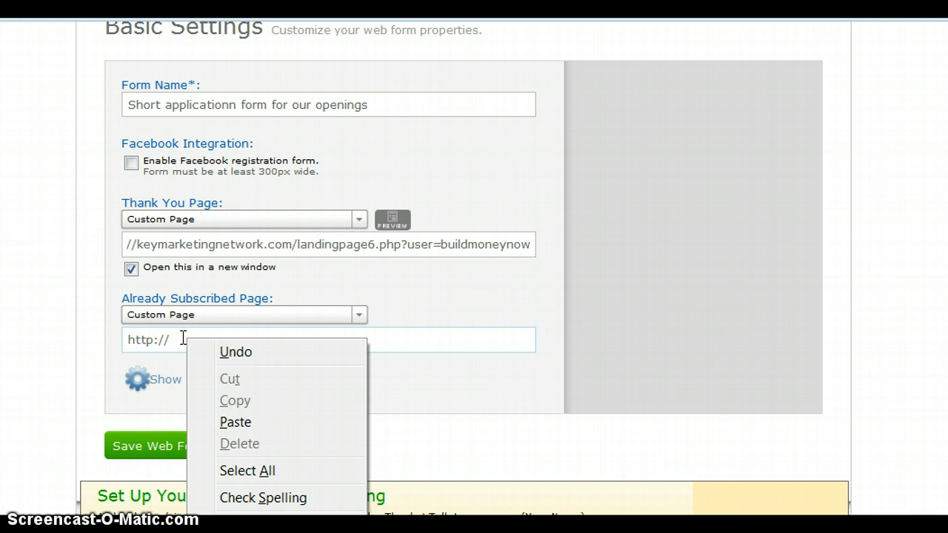
click(84, 338)
key(ctrl+a)
key(BackSpace)
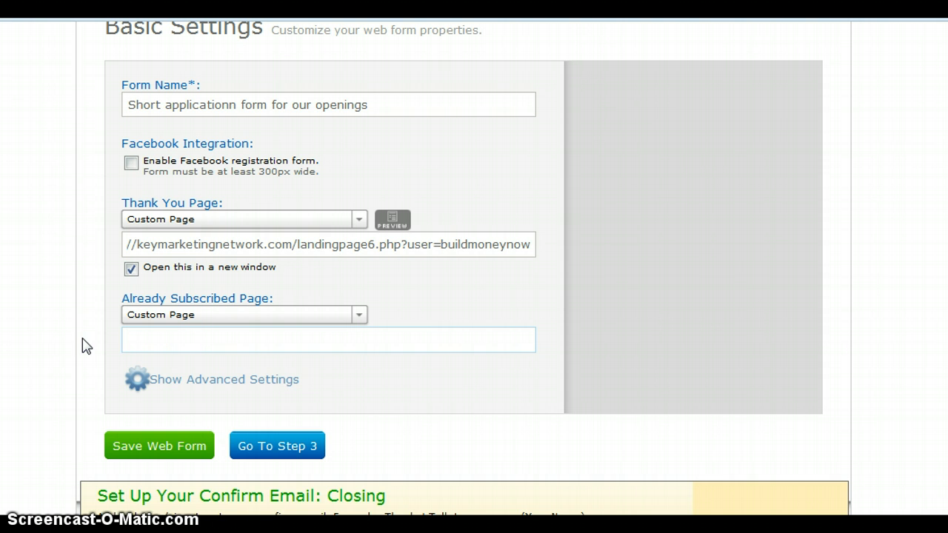
click(178, 339)
right_click(166, 339)
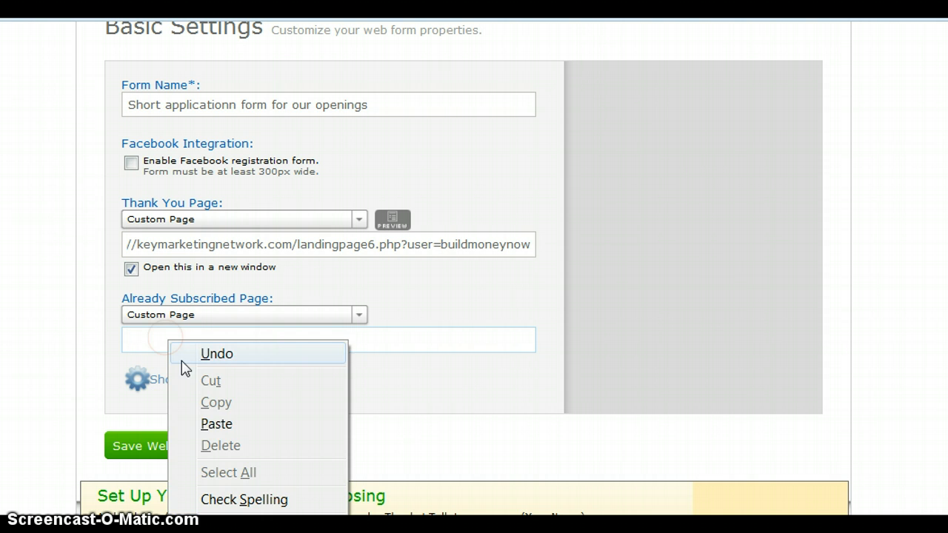
click(216, 424)
click(379, 435)
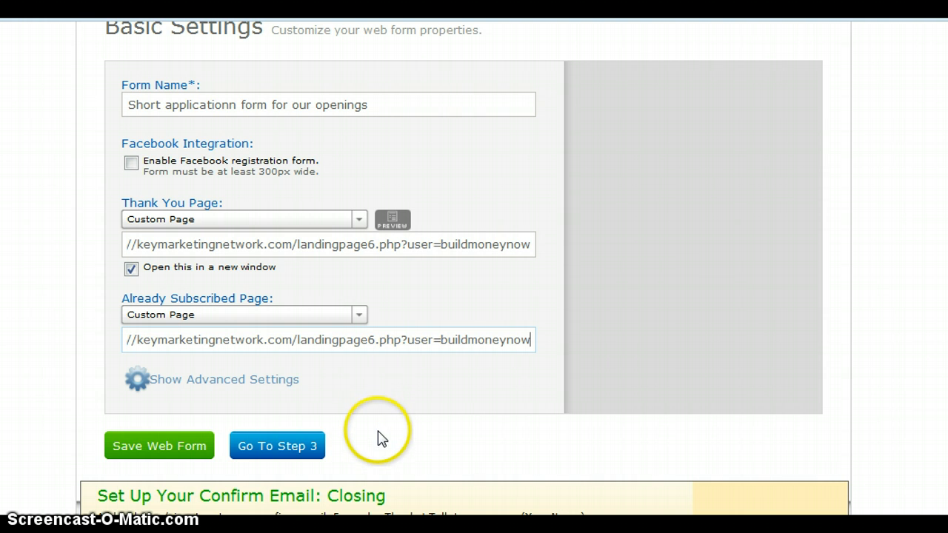
- Save the web form and proceed to Step 3, publishing
click(152, 444)
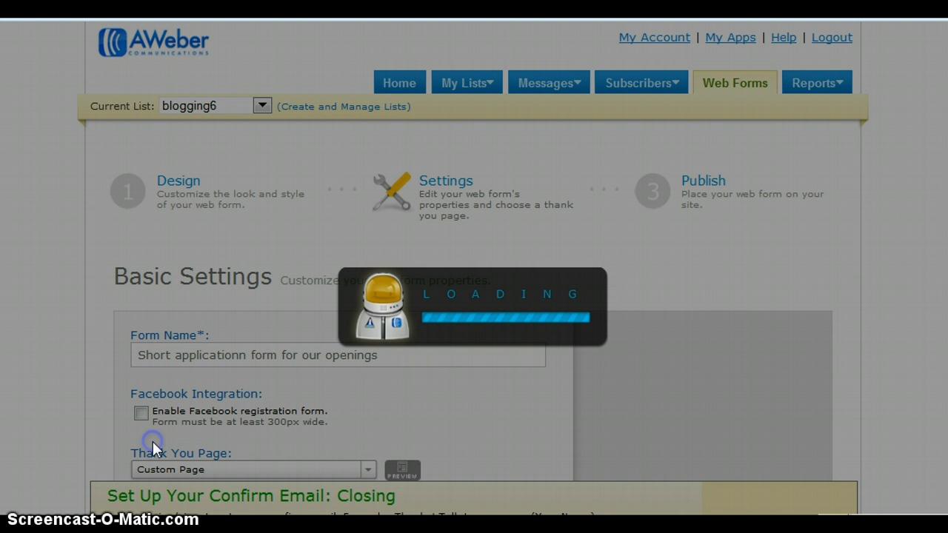
click(609, 384)
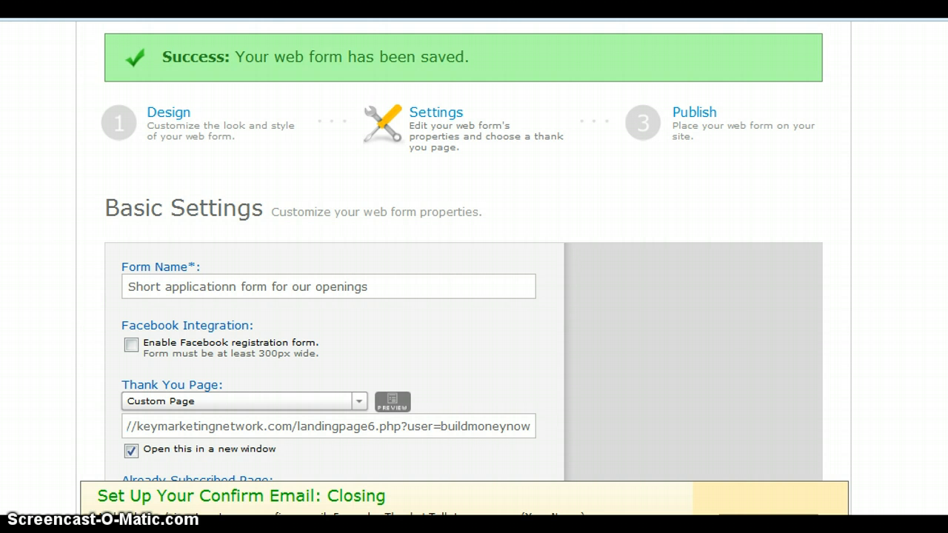
scroll(462, 317, down, 3)
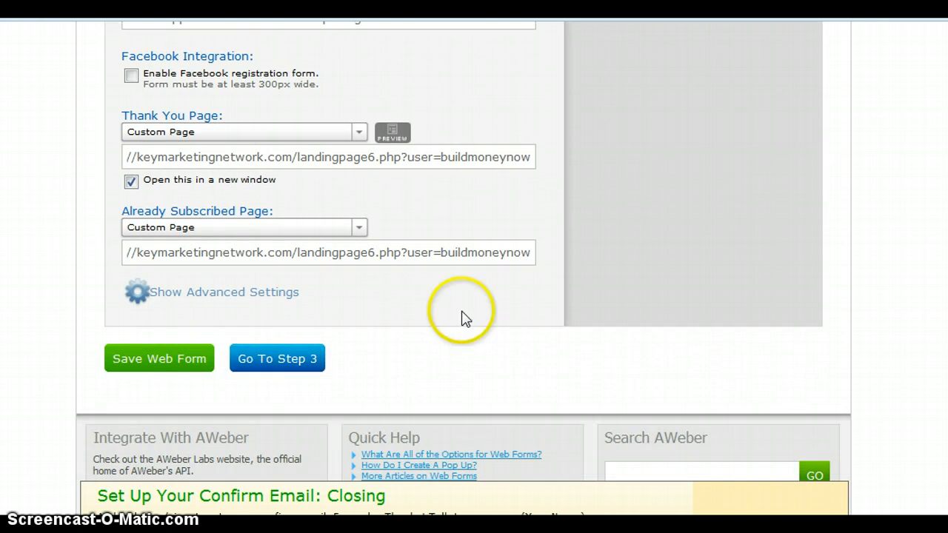
scroll(244, 370, down, 1)
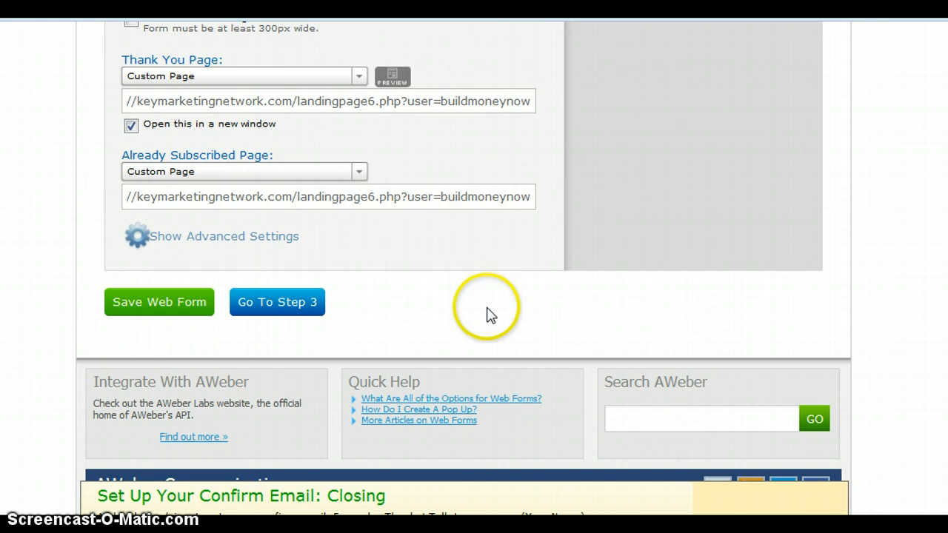
click(304, 309)
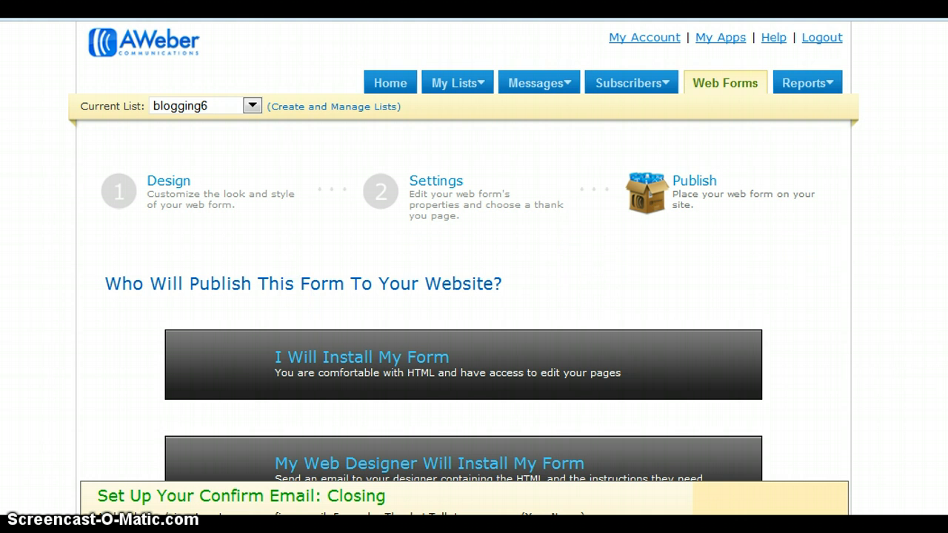
- Choose AWeber hosting, highlight the generated forms.aweber.com link, and preview the hosted sign-up form
scroll(463, 296, down, 3)
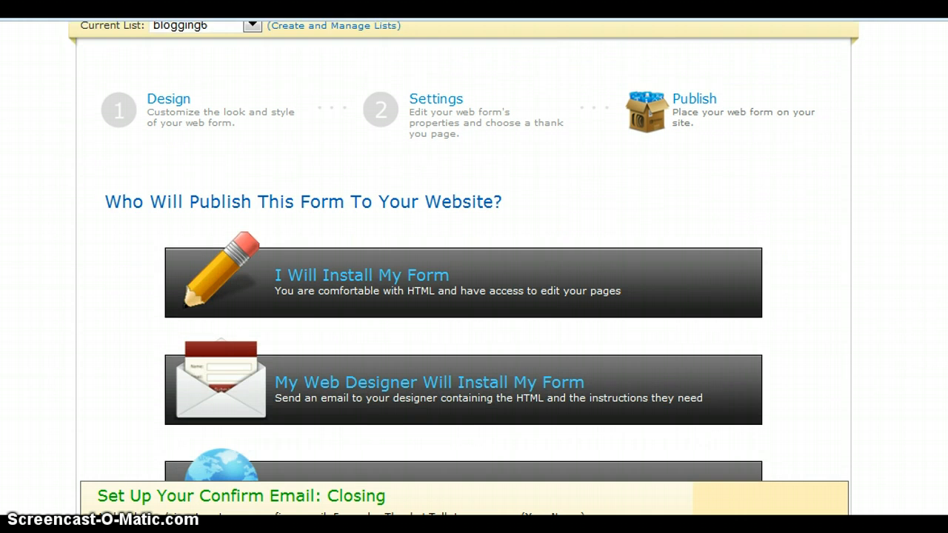
scroll(463, 259, down, 1)
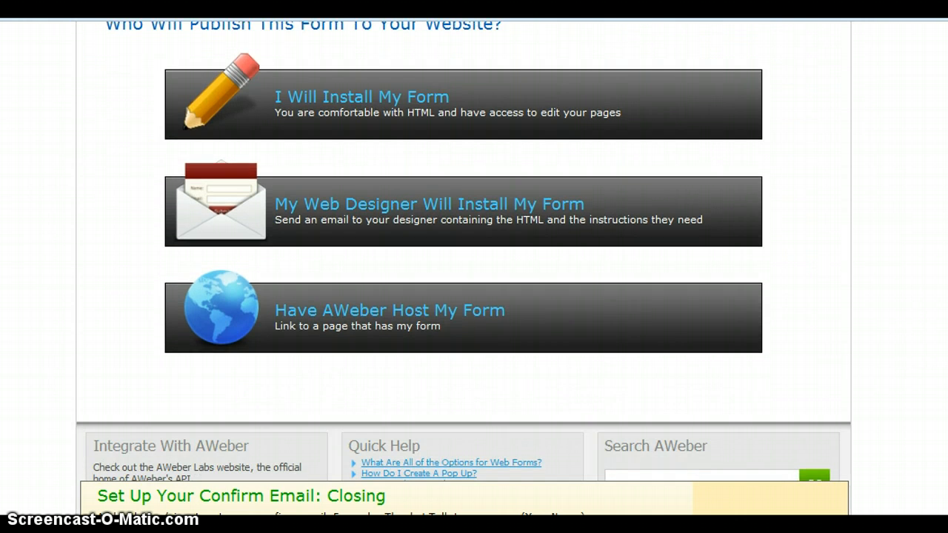
scroll(856, 121, down, 3)
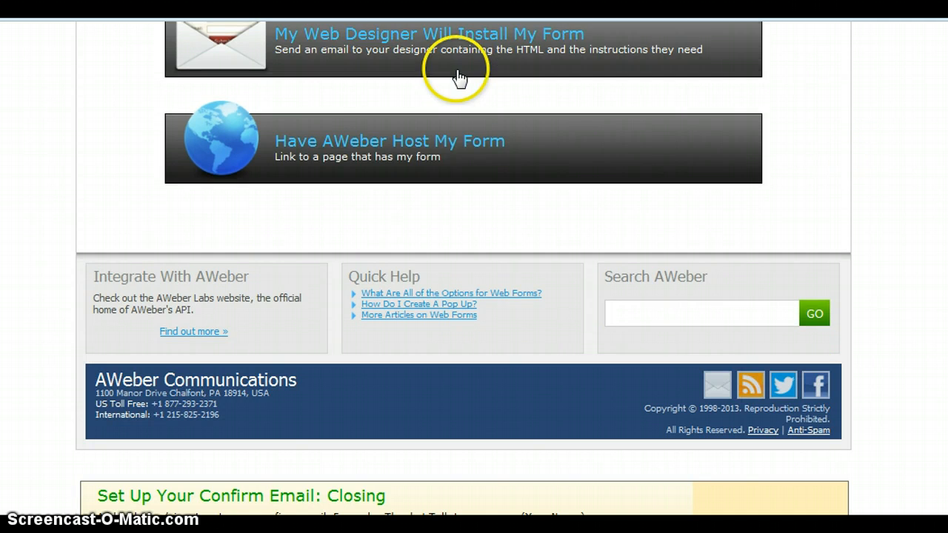
click(372, 154)
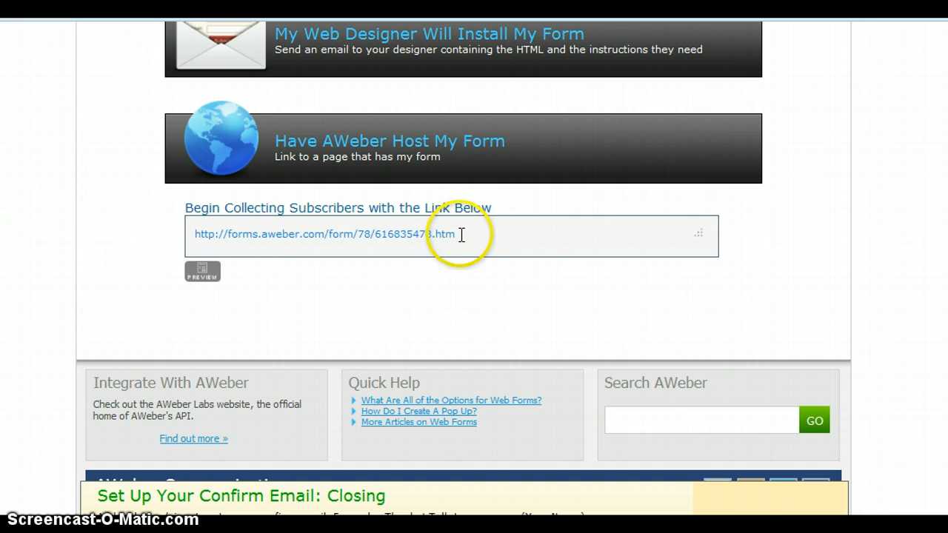
click(369, 234)
drag(195, 233, 482, 244)
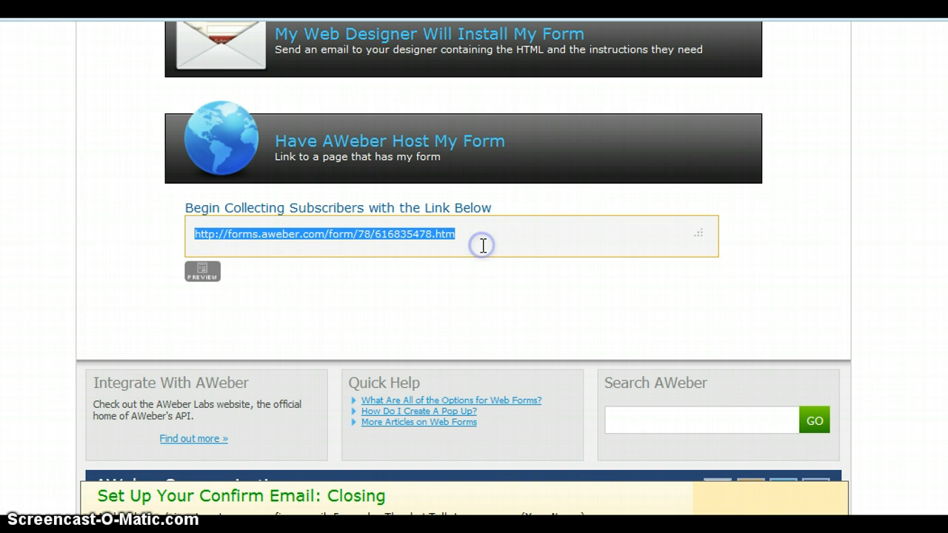
click(201, 278)
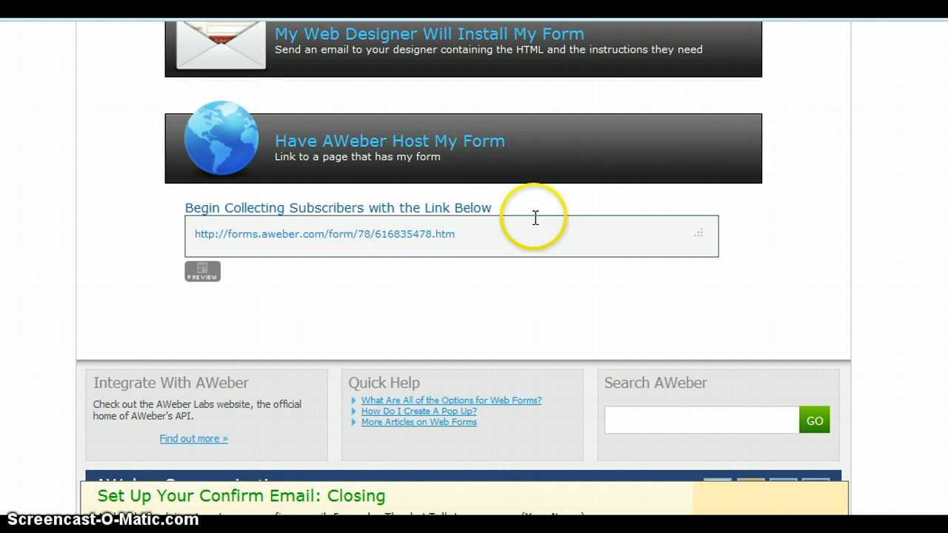
scroll(474, 266, up, 6)
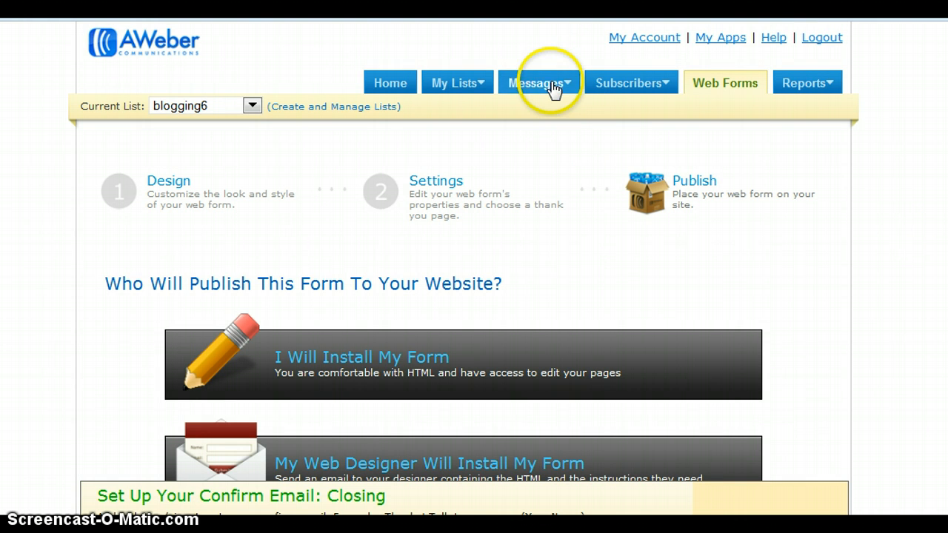
- Head to the Messages tab's Follow Up option for the blogging6 list
mouse_move(554, 89)
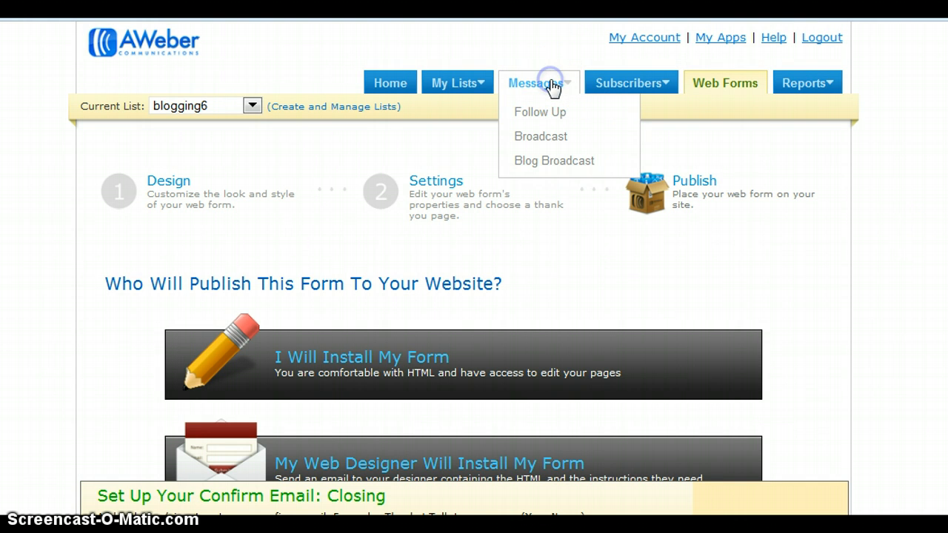